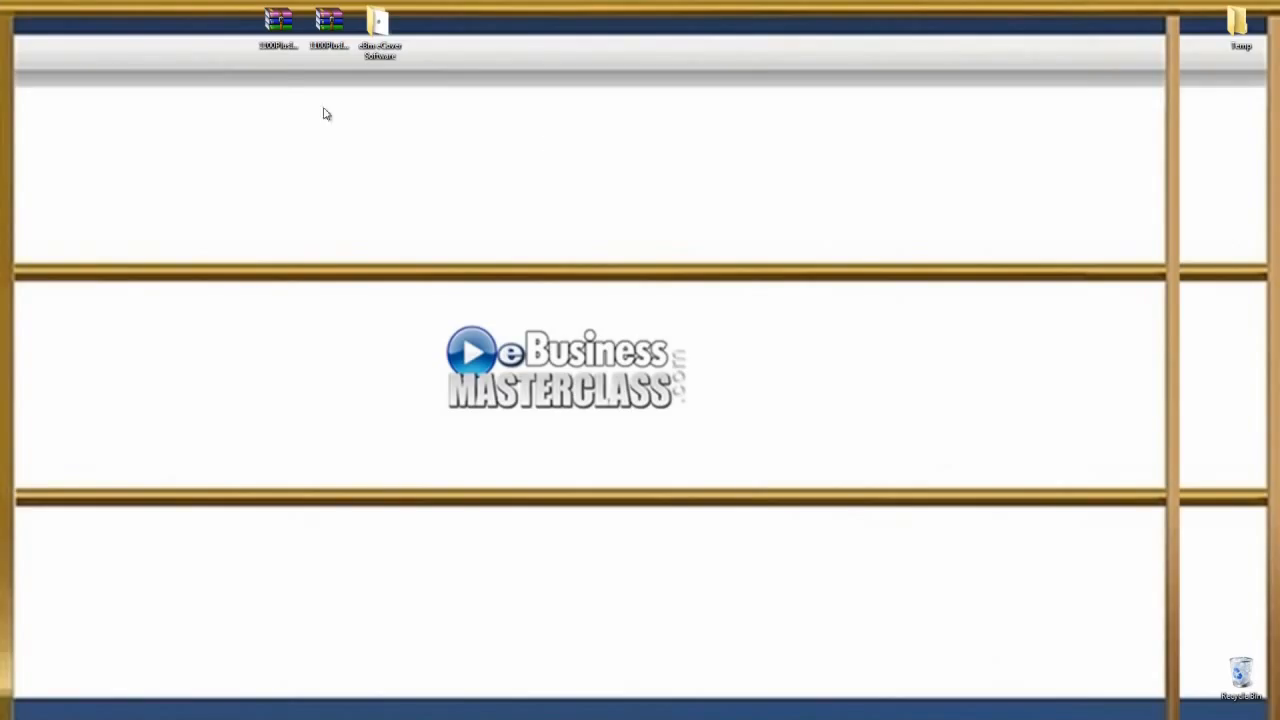
Extract the archives 1100PlusImages1-2015.zip and 1100PlusImages2-2015.zip directly onto the desktop
right_click(288, 38)
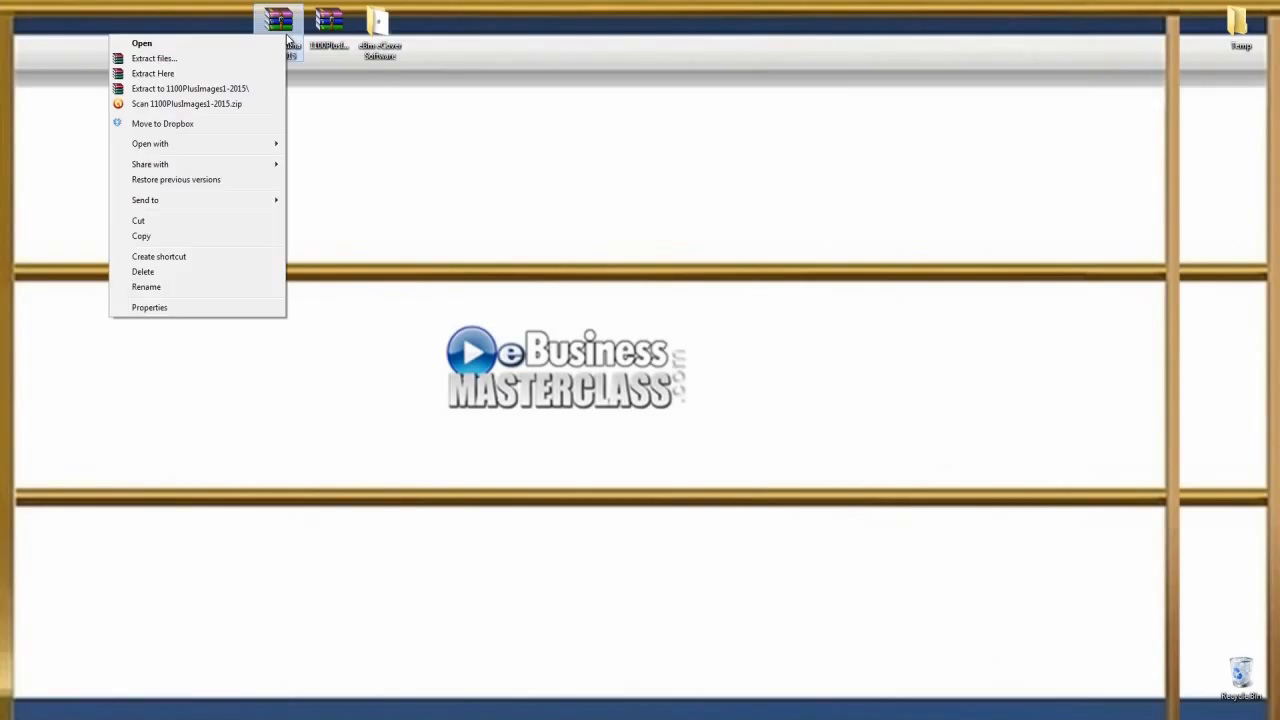
left_click(157, 75)
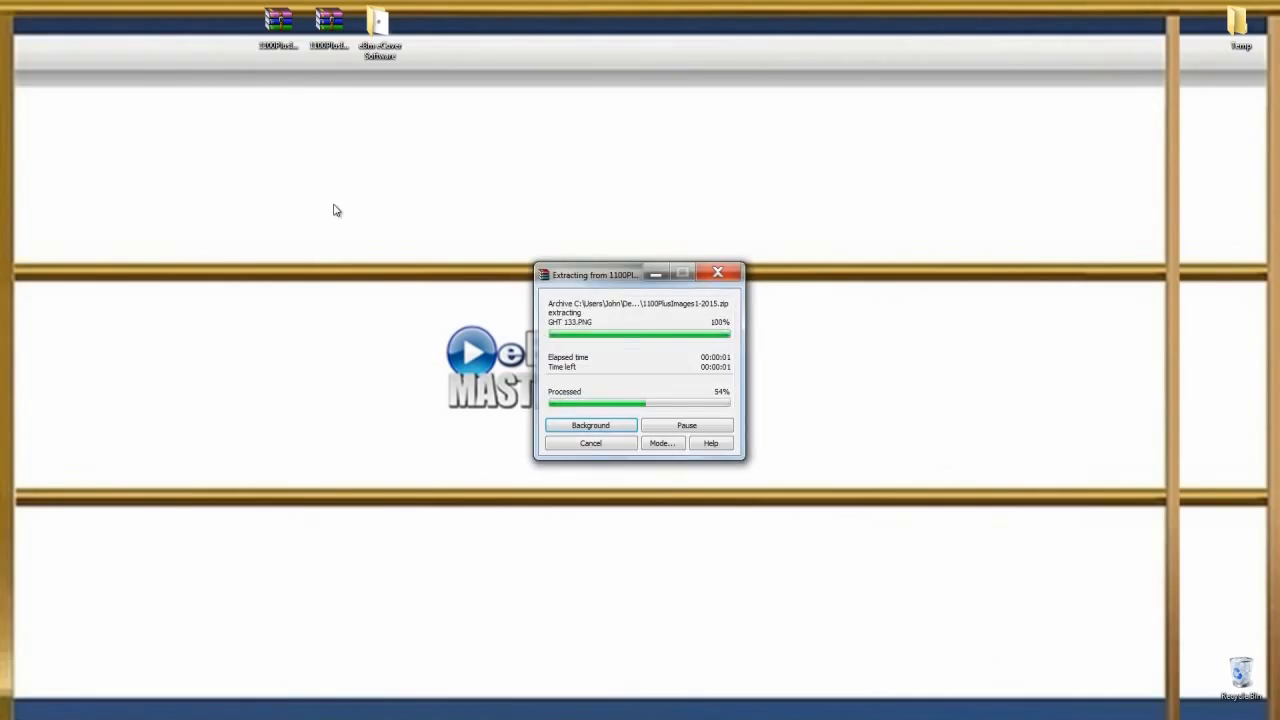
right_click(333, 42)
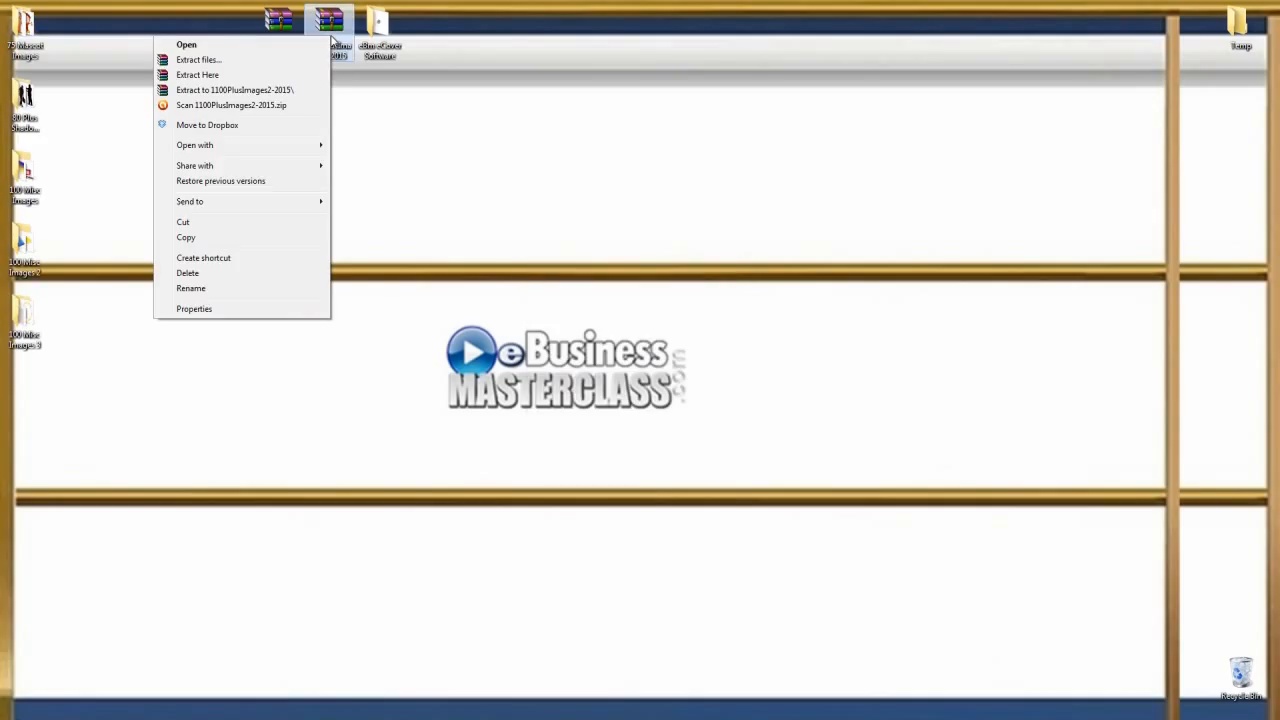
left_click(239, 76)
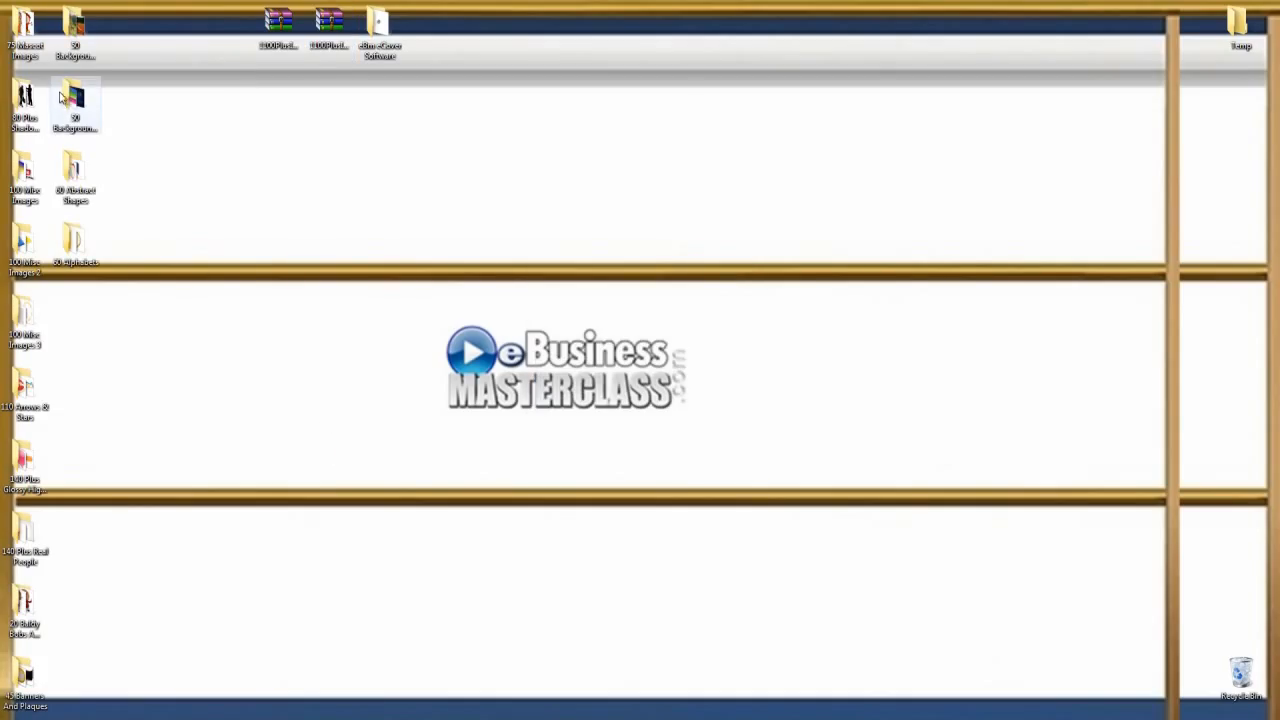
Open image 23 from the 50 Backgrounds And Textures folder in Paint and resize it to 400 × 450 pixels without maintaining the aspect ratio
double_click(72, 97)
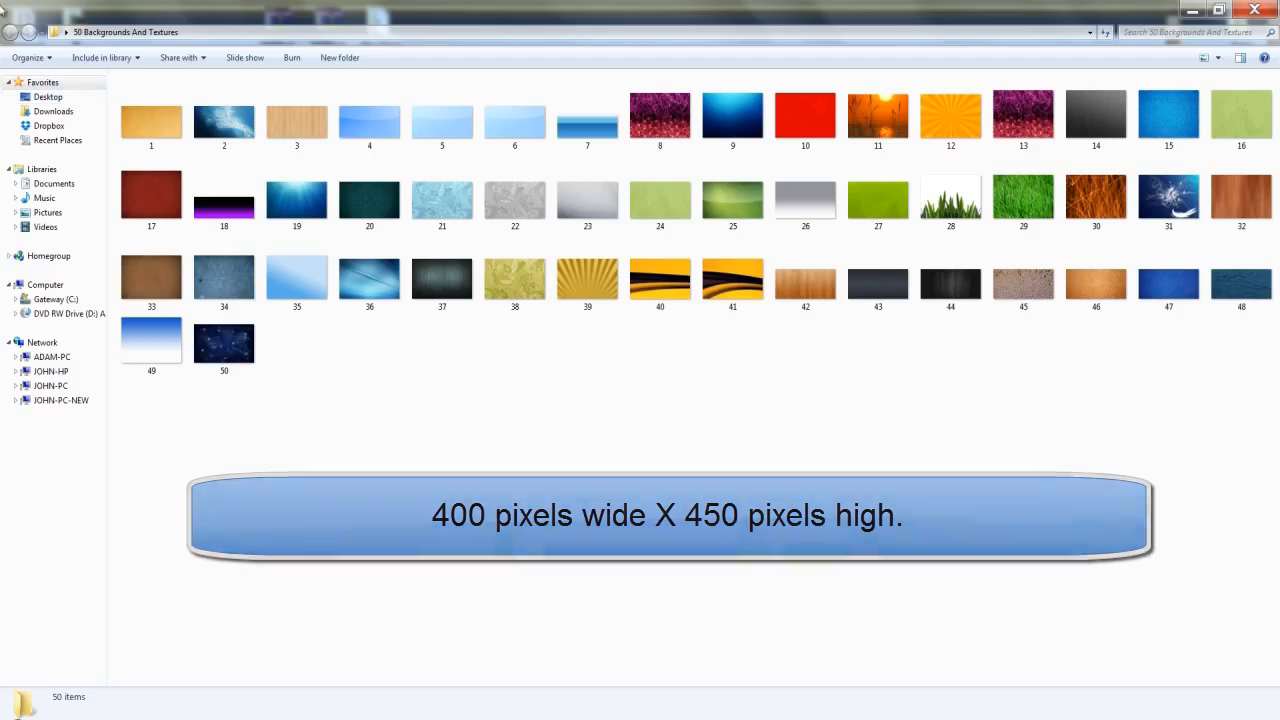
double_click(587, 209)
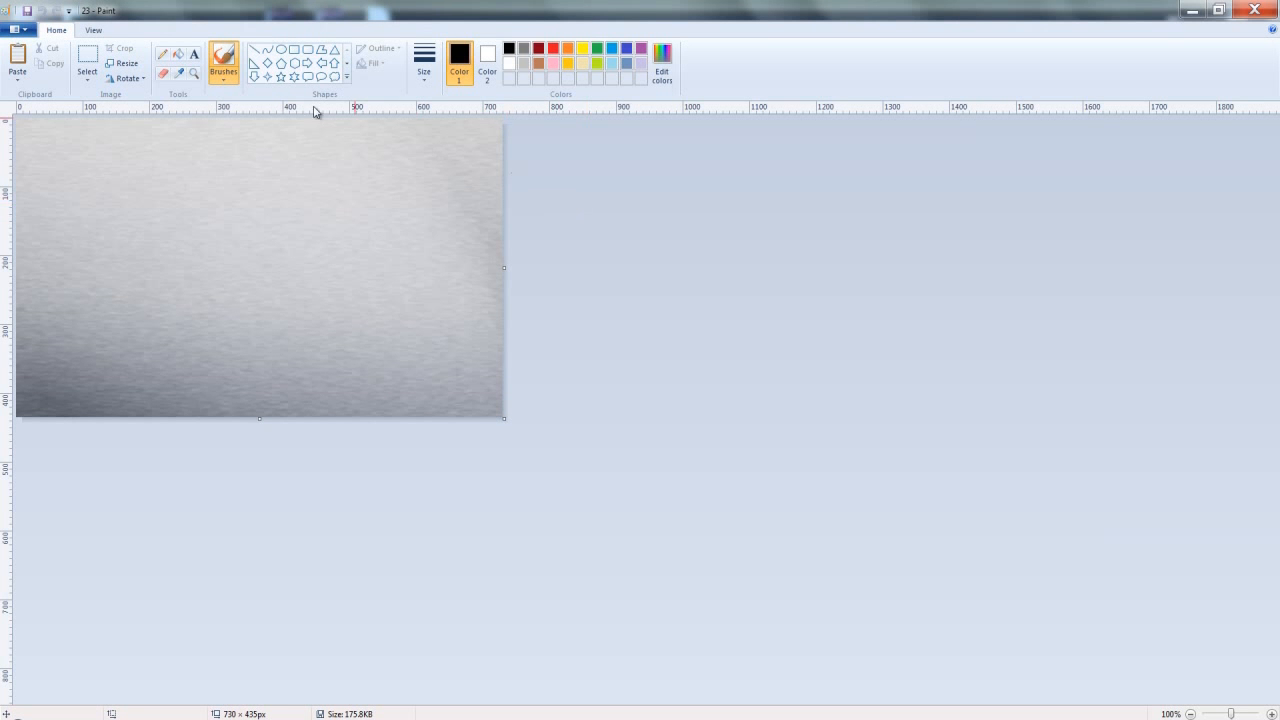
left_click(124, 66)
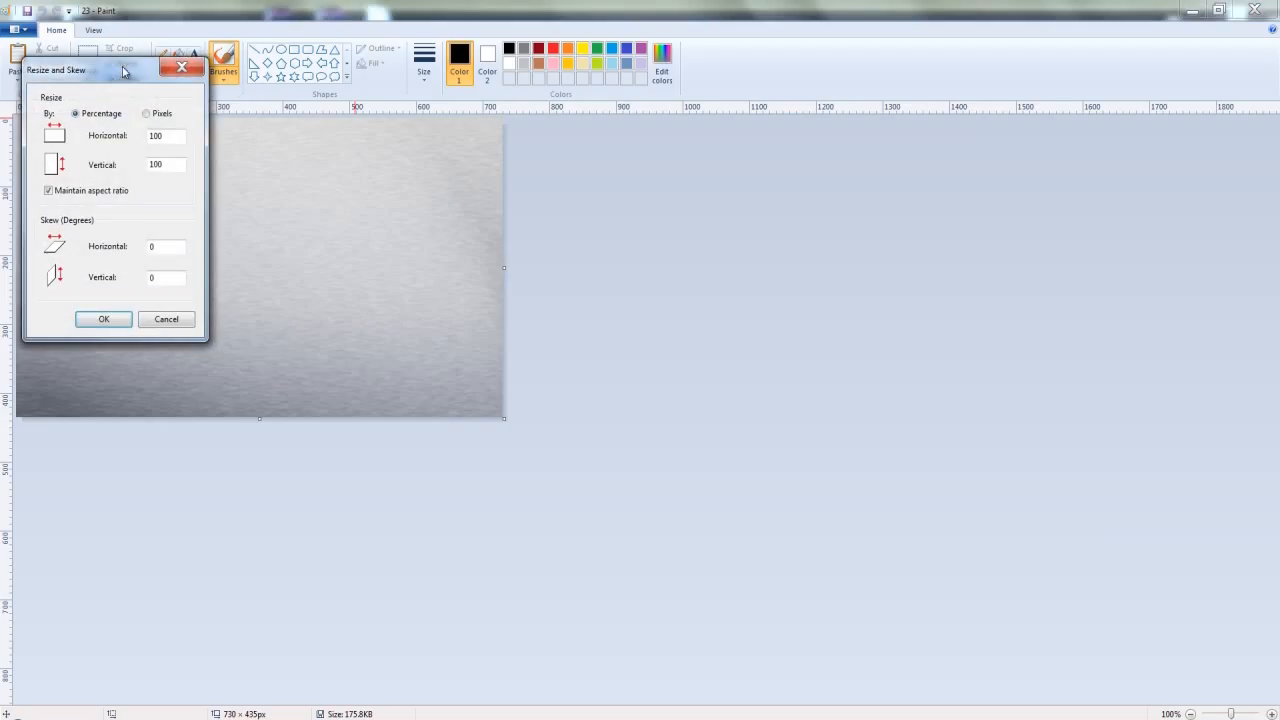
left_click(148, 114)
left_click(47, 192)
left_click_drag(170, 138, 126, 150)
type("400")
left_click_drag(153, 165, 171, 165)
type("450")
left_click(100, 319)
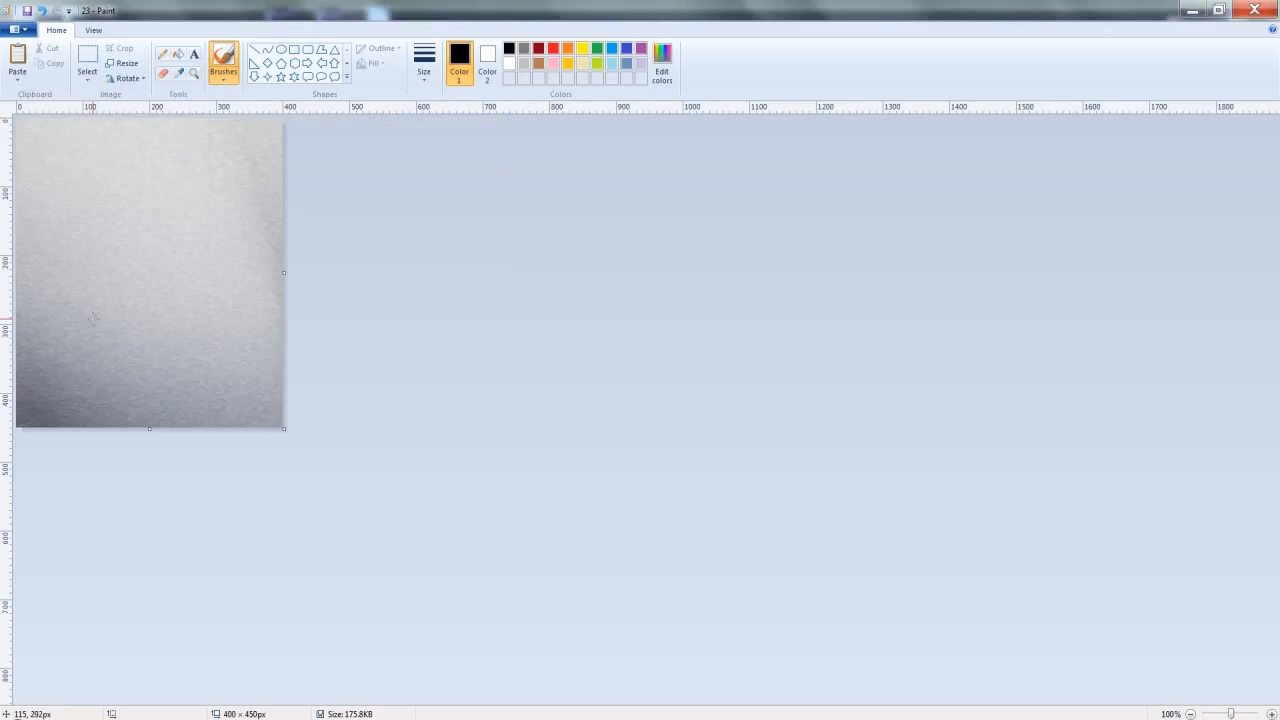
Save the resized image to the desktop as a JPEG named "eCover Front", accepting the transparency notice
left_click(22, 31)
mouse_move(60, 144)
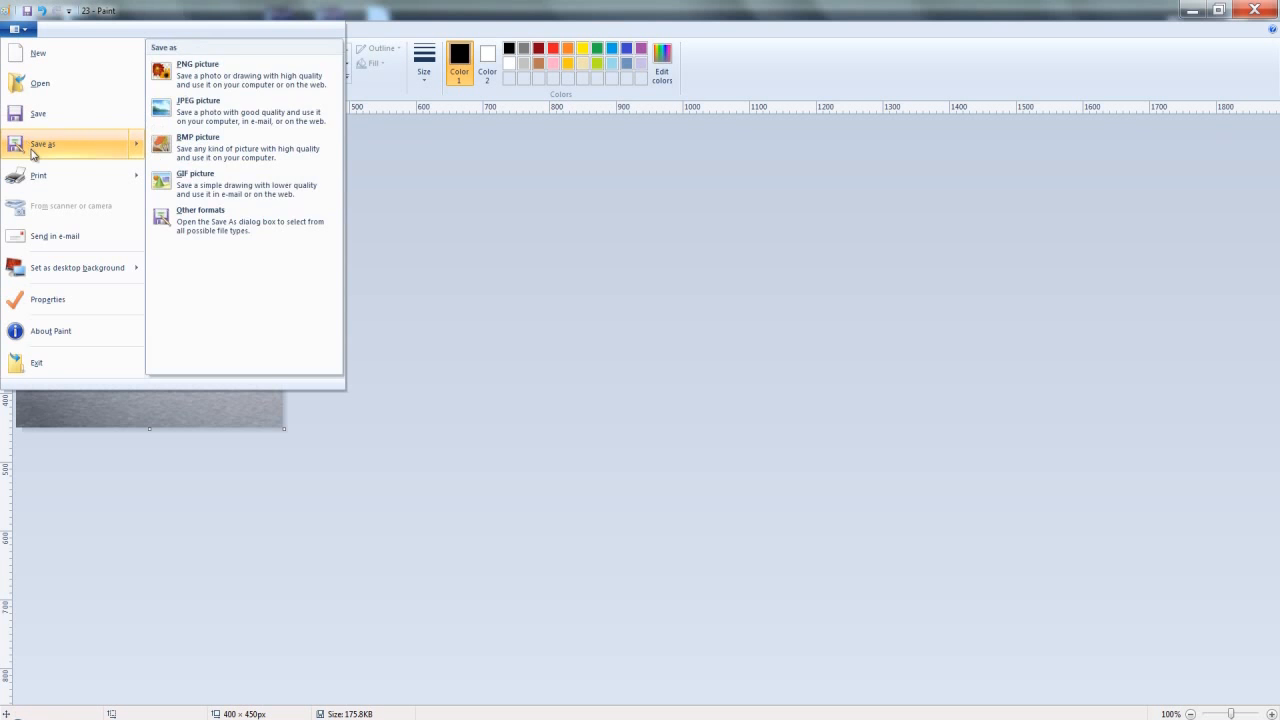
left_click(211, 118)
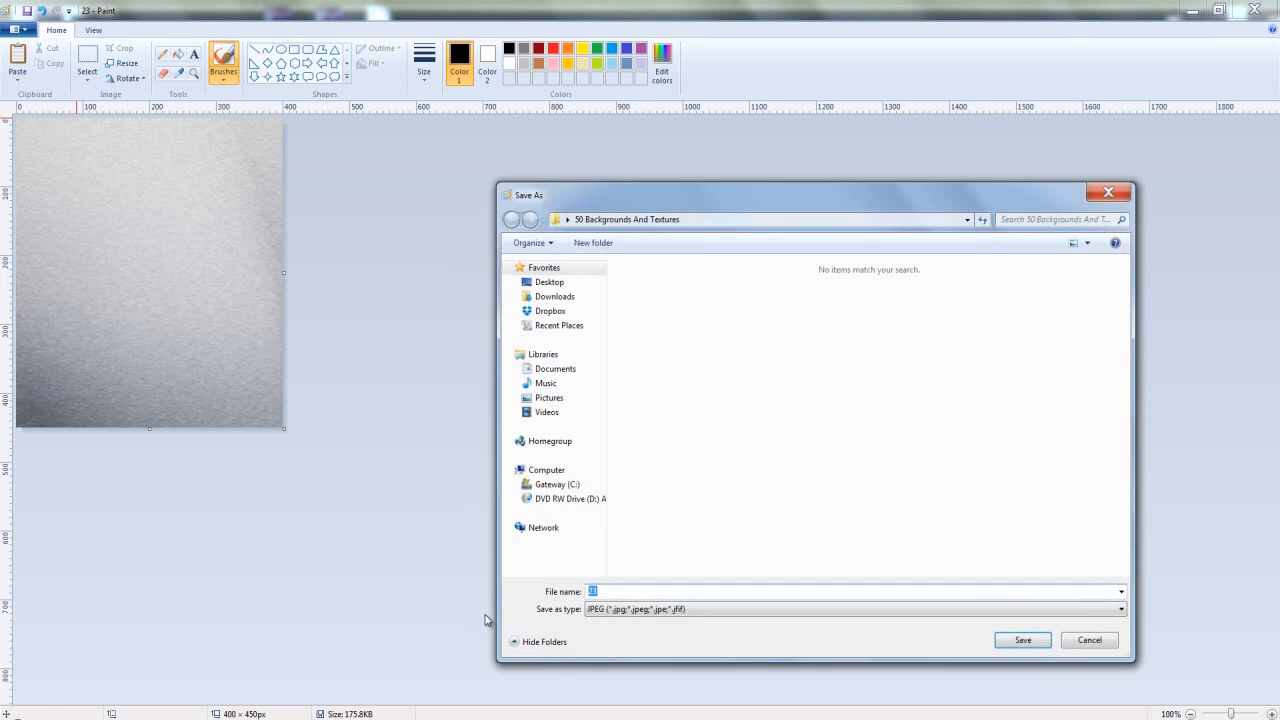
type("eCover Front")
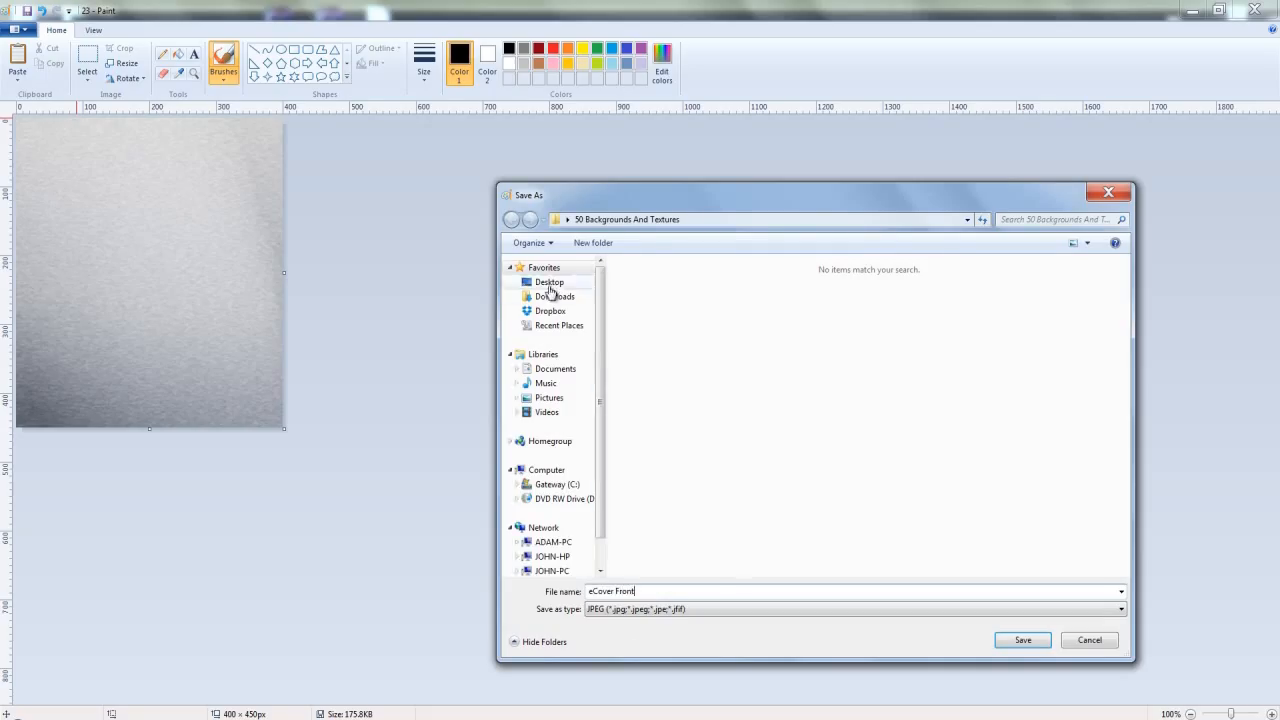
left_click(549, 284)
left_click(1022, 640)
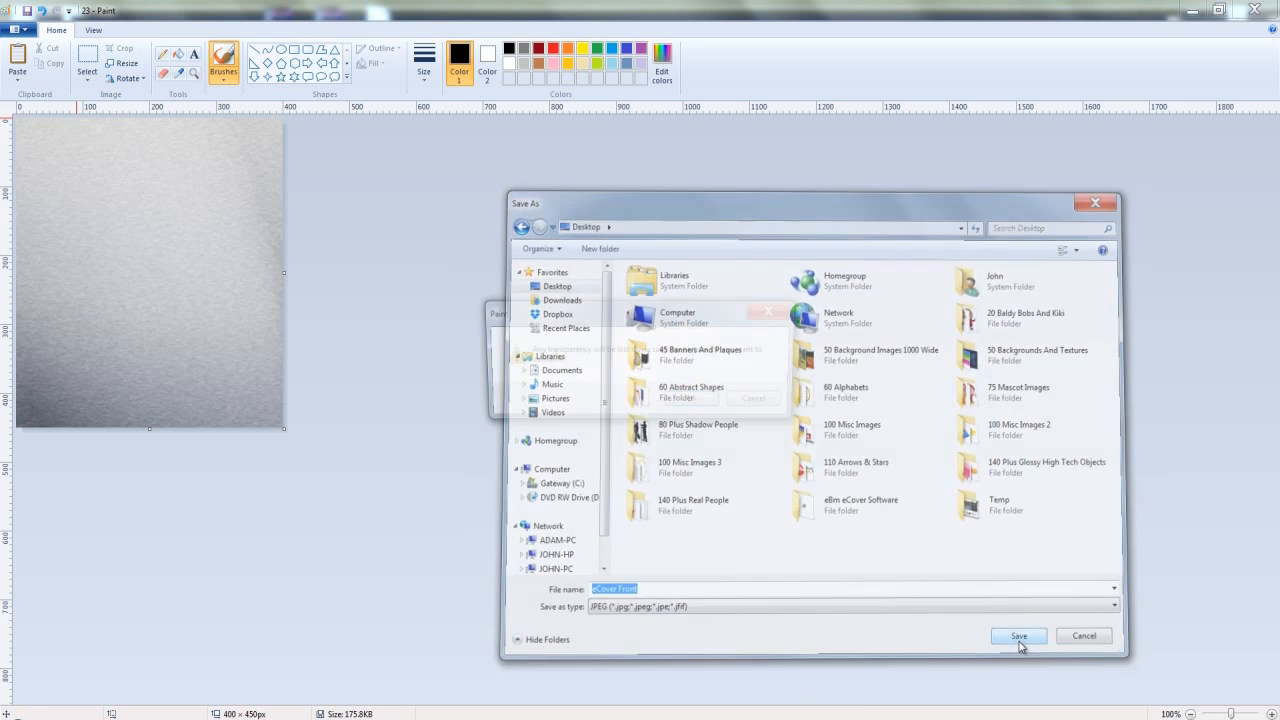
left_click(686, 401)
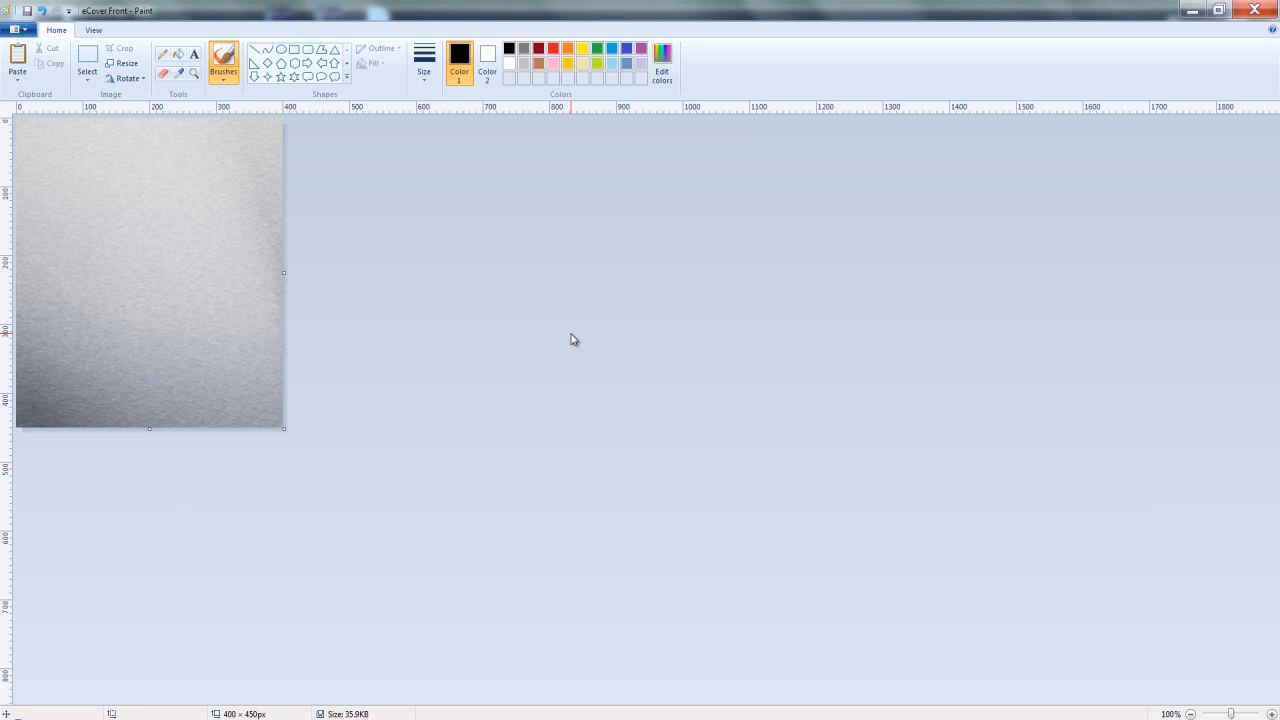
Resize the image to 120 pixels wide without maintaining the aspect ratio, keeping its height at 450 pixels
left_click(126, 66)
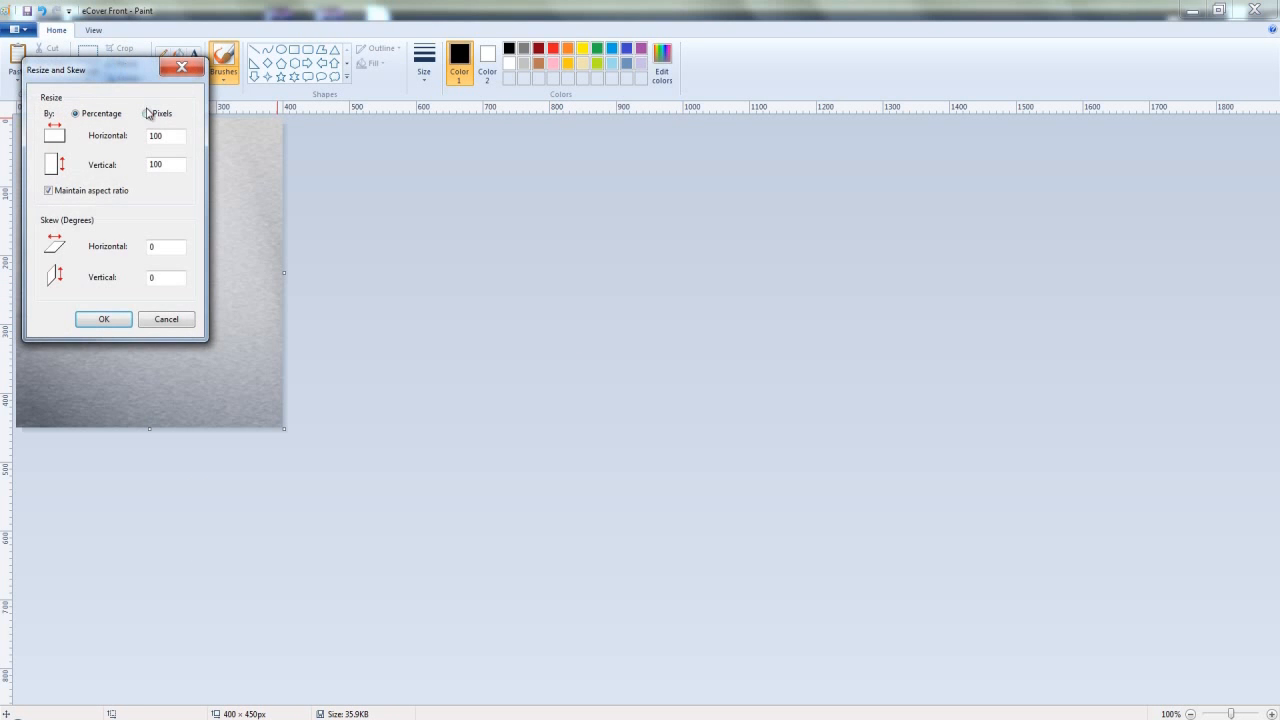
left_click(48, 190)
double_click(163, 135)
type("120")
left_click(100, 319)
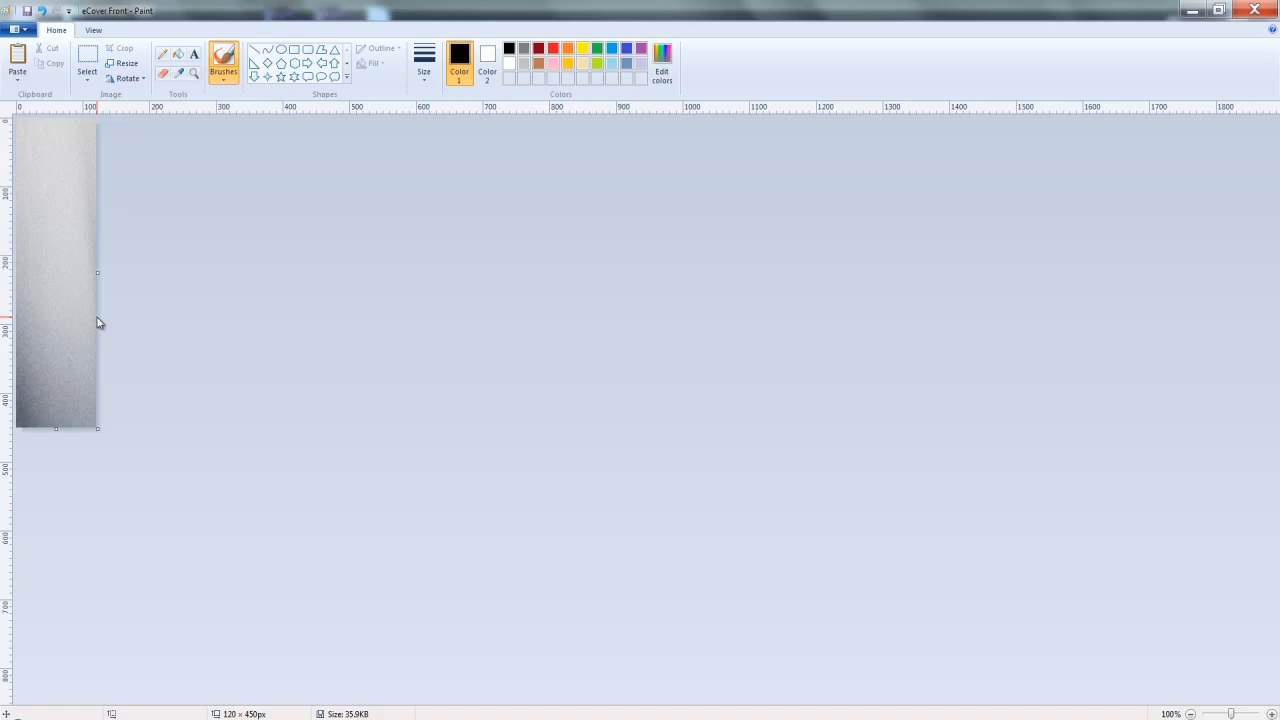
Save the narrow image to the desktop as a JPEG named "Side Panel"
left_click(15, 29)
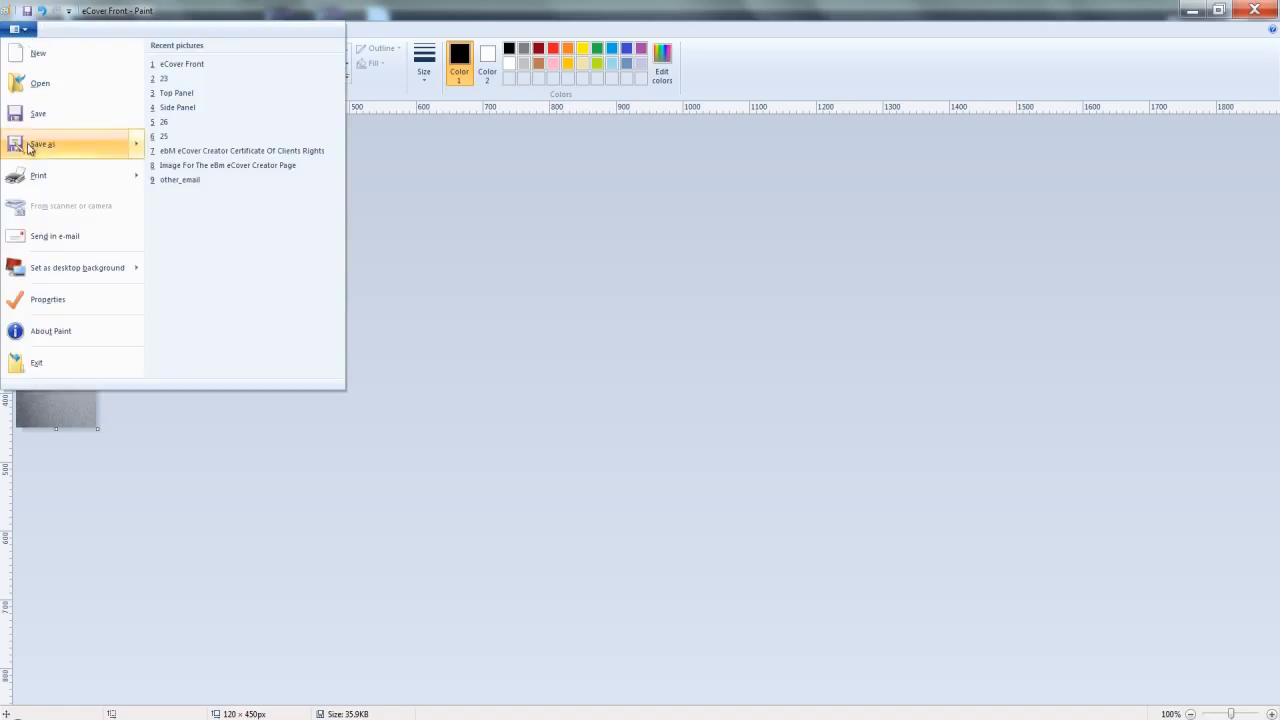
mouse_move(30, 147)
left_click(218, 110)
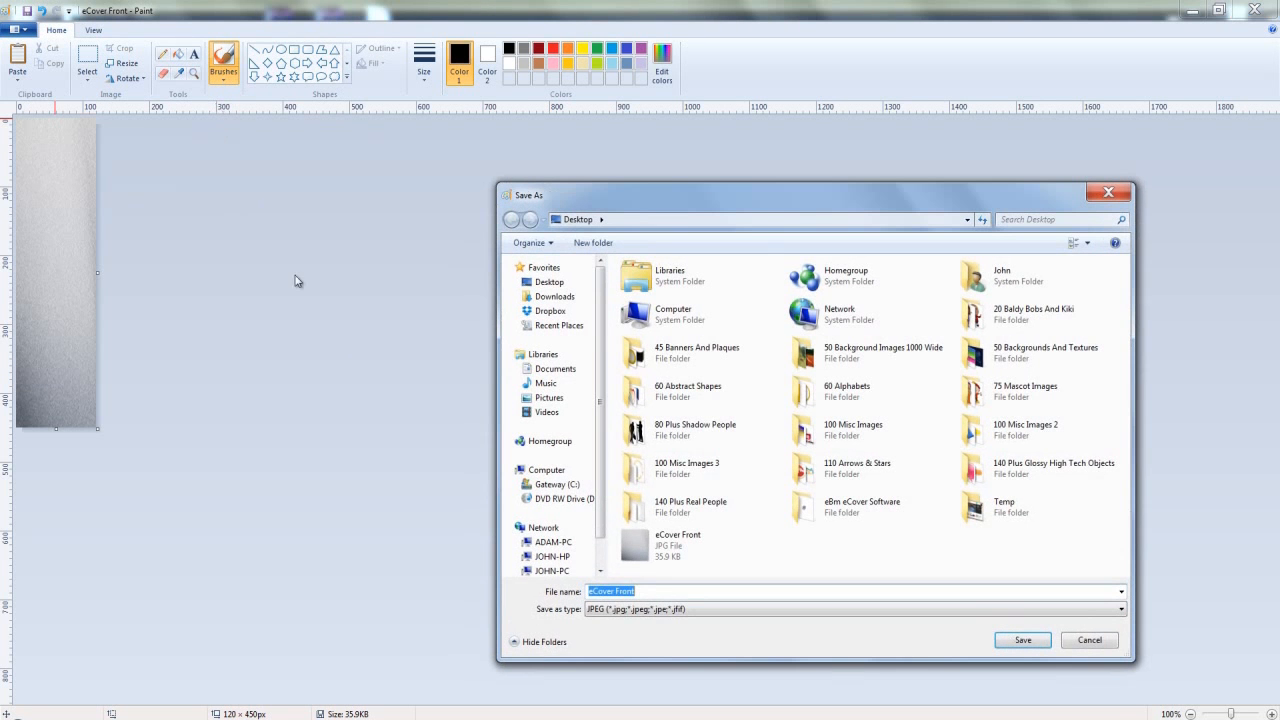
type("Side Panel")
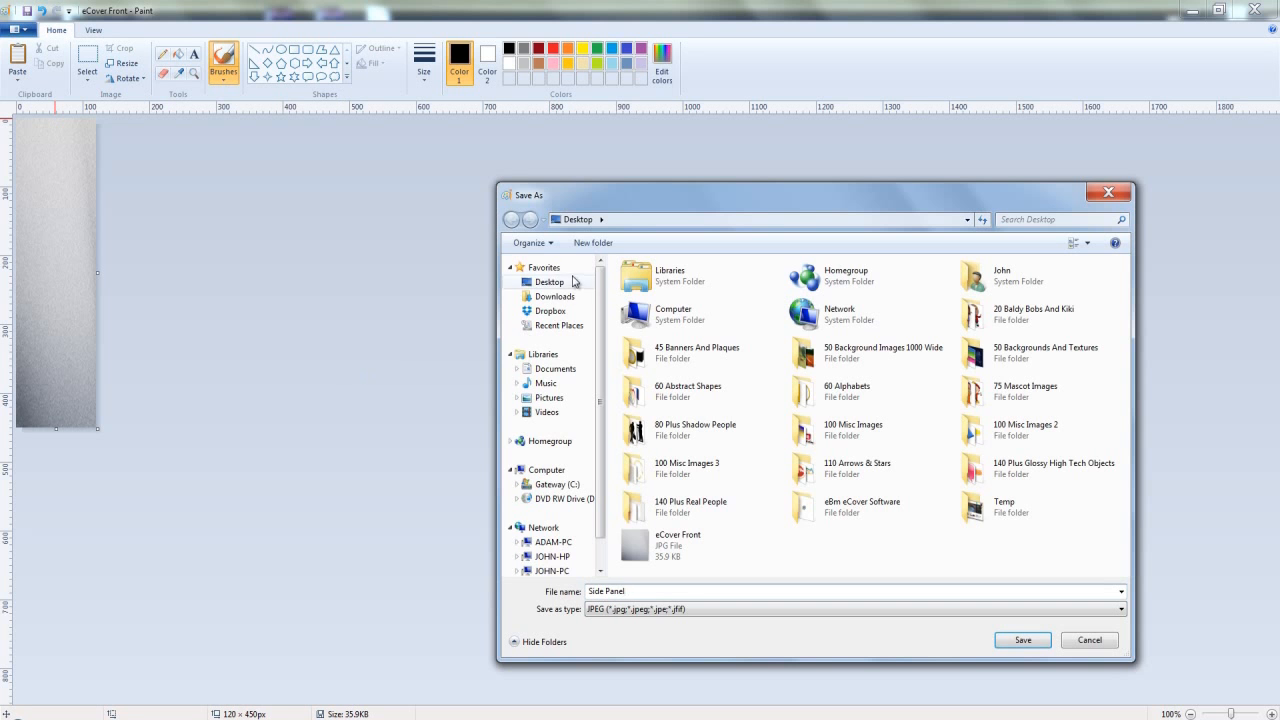
left_click(560, 287)
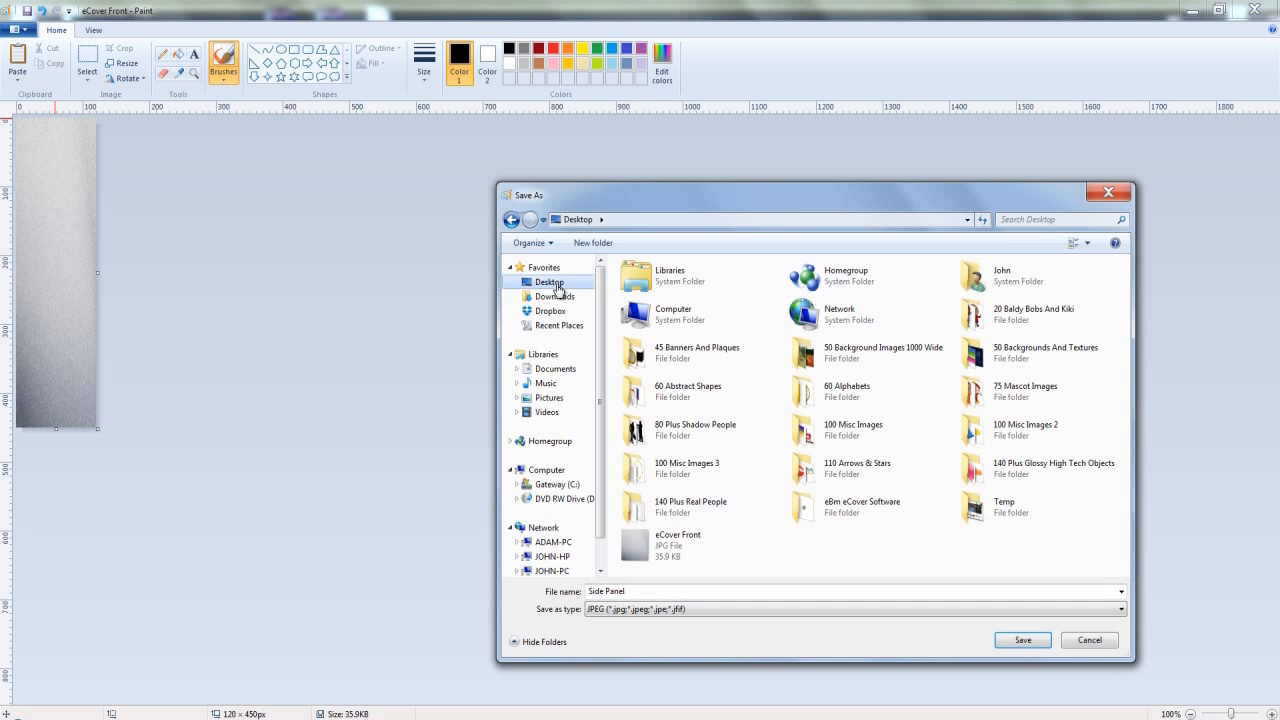
left_click(1025, 643)
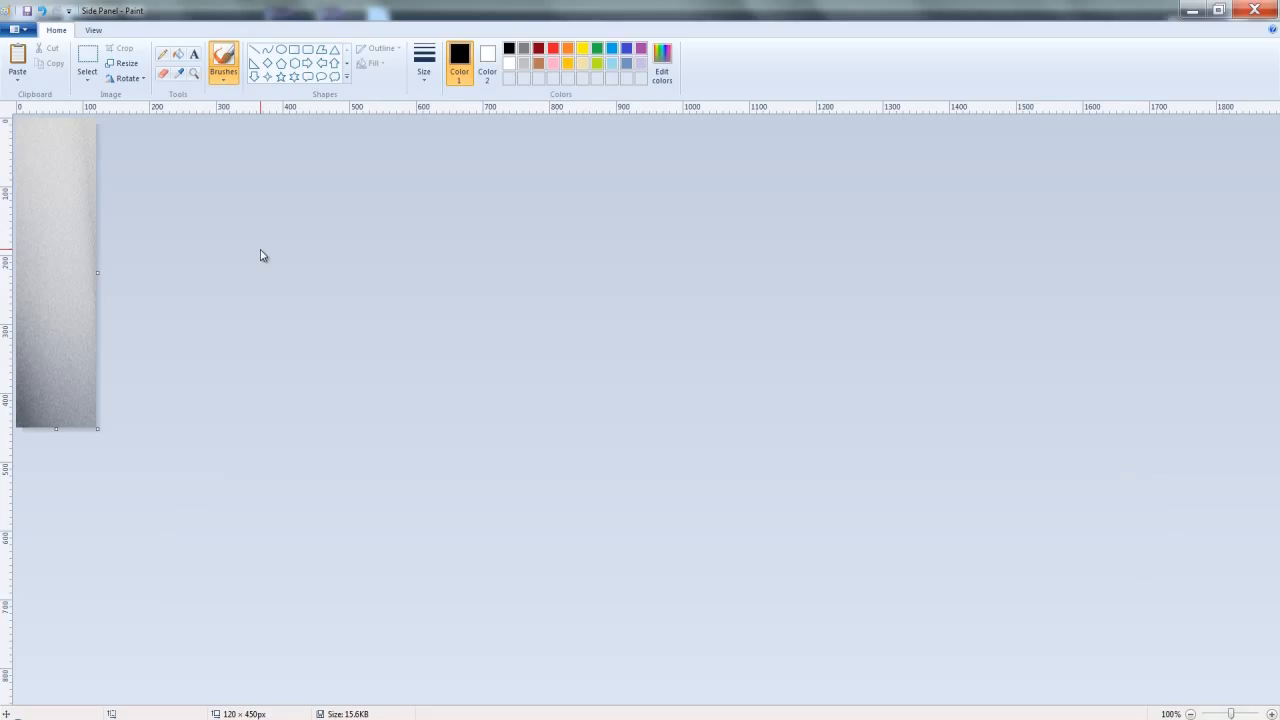
Resize the image to 400 pixels wide by 100 pixels high without maintaining the aspect ratio
left_click(132, 68)
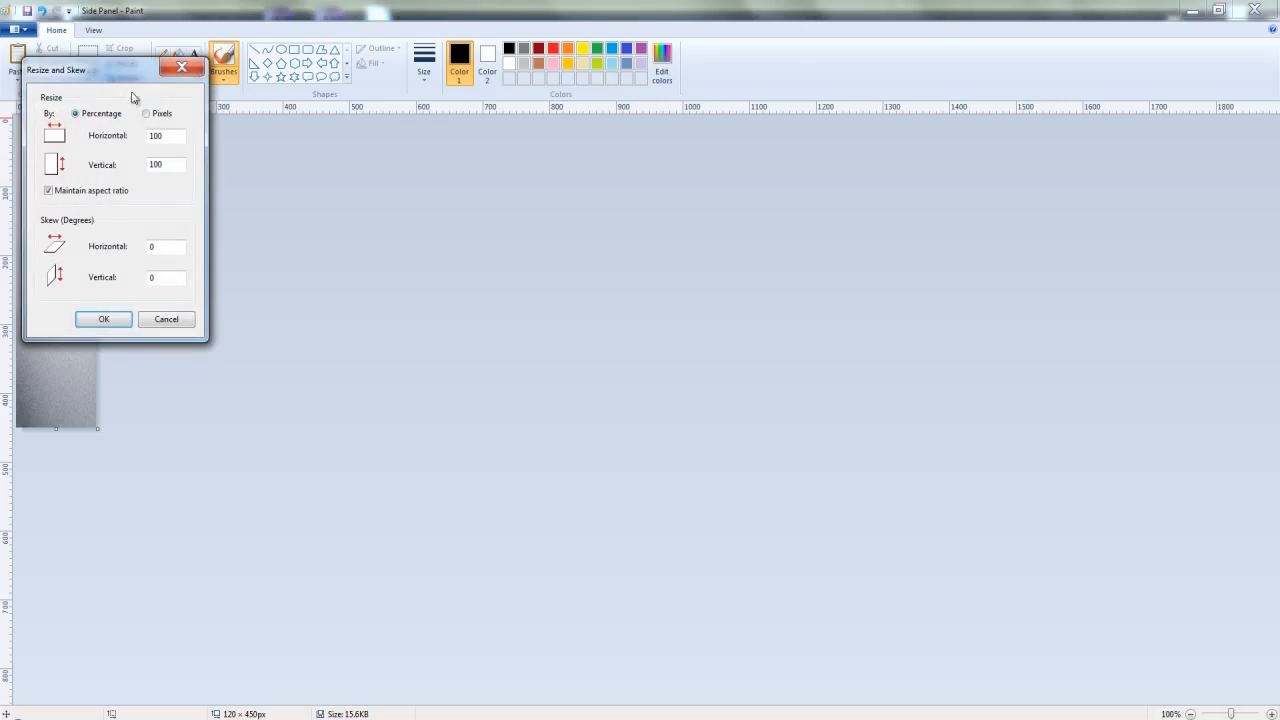
left_click(48, 190)
left_click(147, 113)
double_click(168, 135)
type("400")
double_click(160, 165)
type("100")
left_click(108, 321)
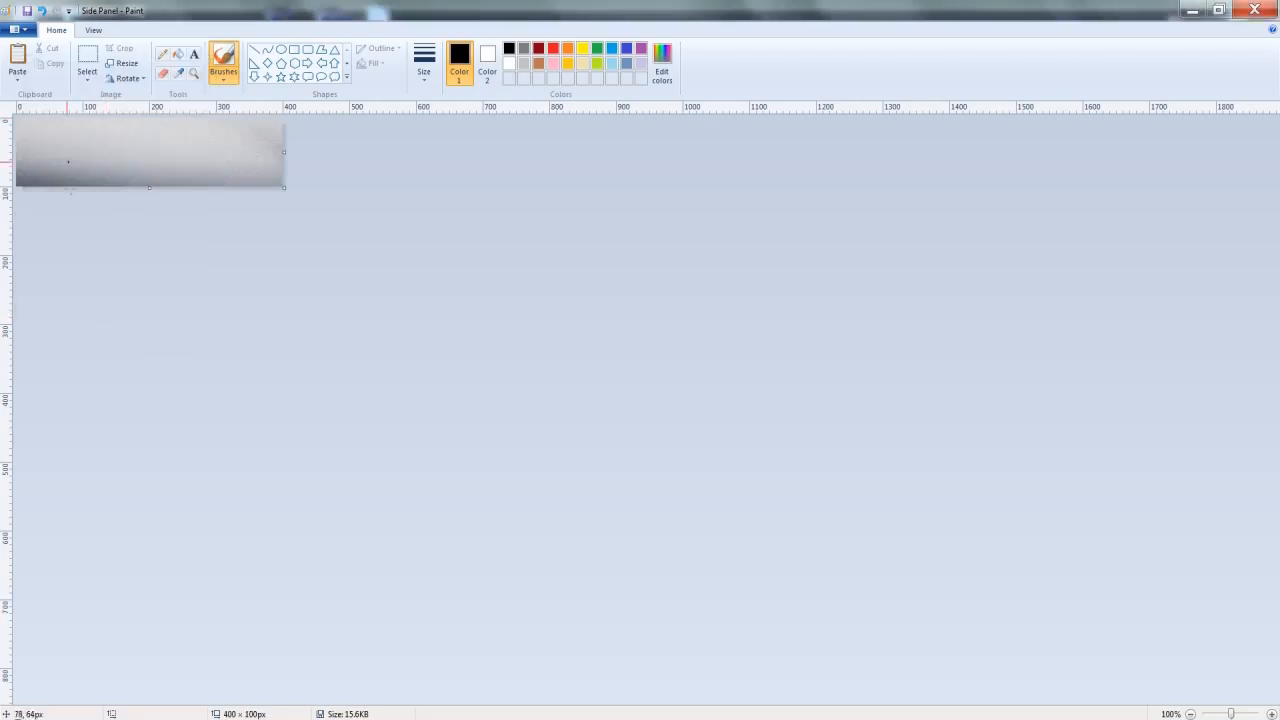
Save the wide, short image to the desktop as a JPEG named "Top Panel"
left_click(30, 31)
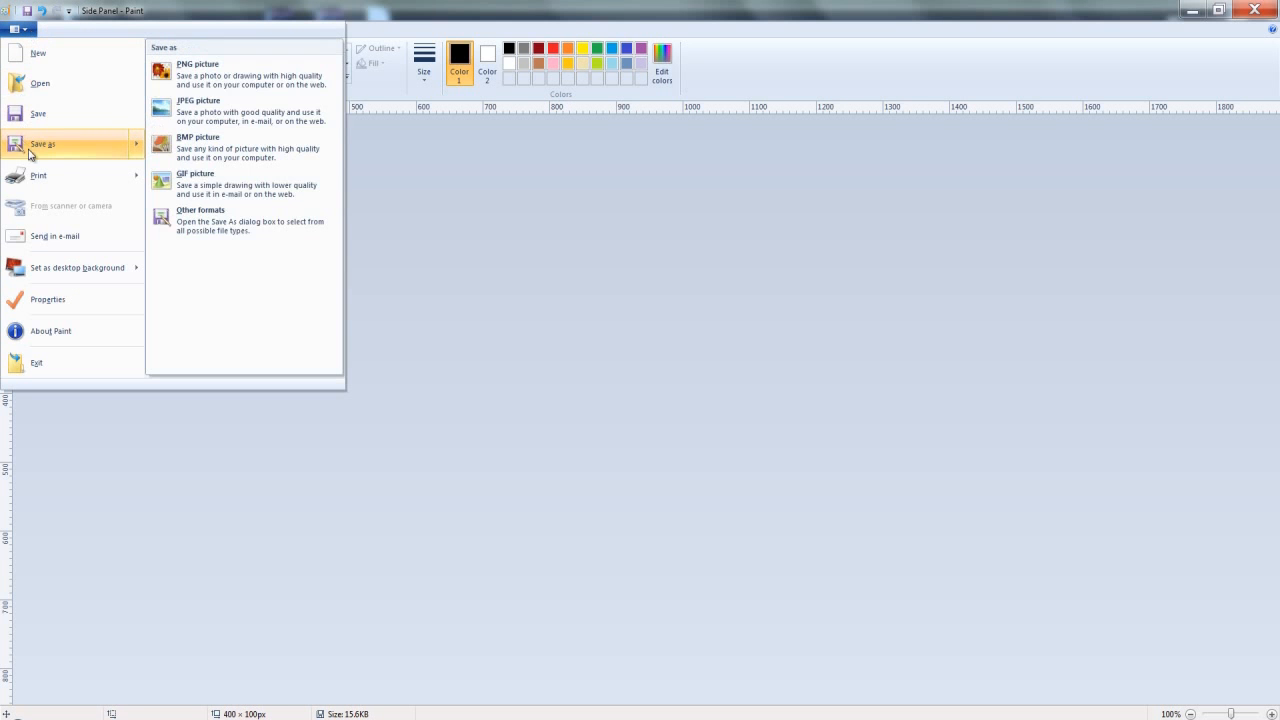
left_click(214, 110)
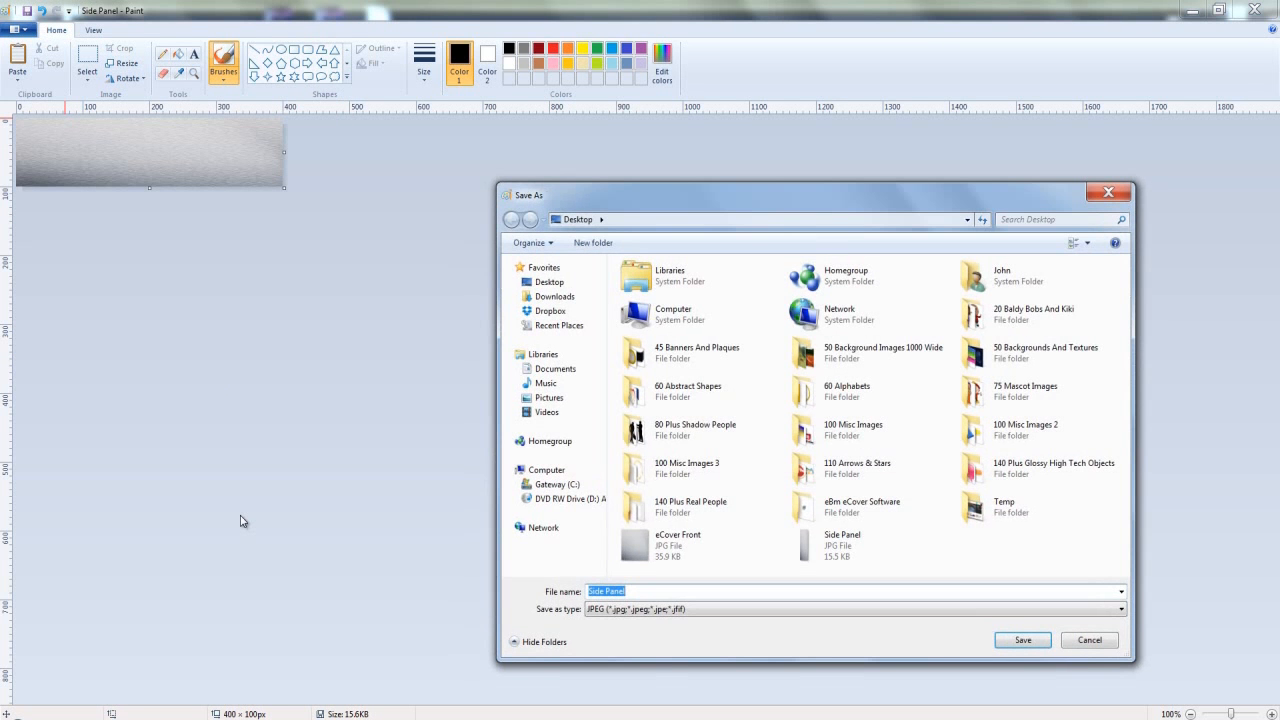
type("Top Panel")
left_click(549, 282)
left_click(1022, 640)
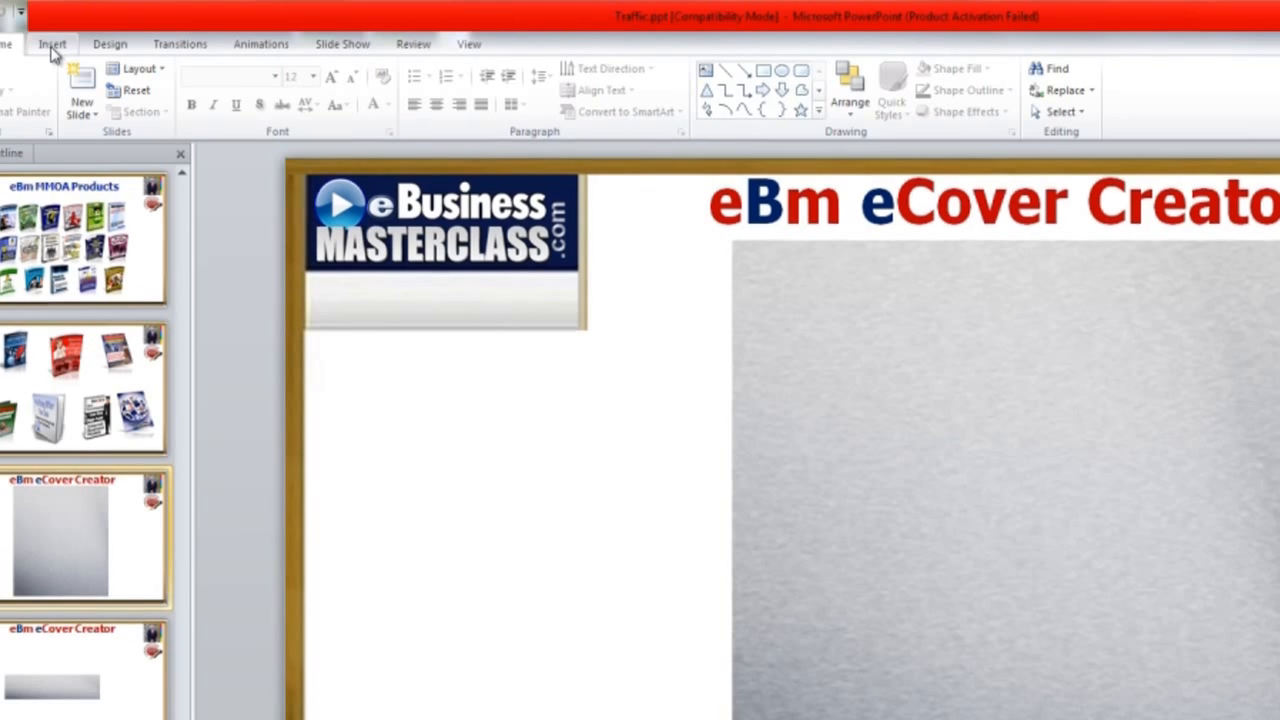
In PowerPoint, insert a dark blue bevelled WordArt reading "Product Name" on slide 43 with the large front cover image
left_click(52, 46)
left_click(420, 80)
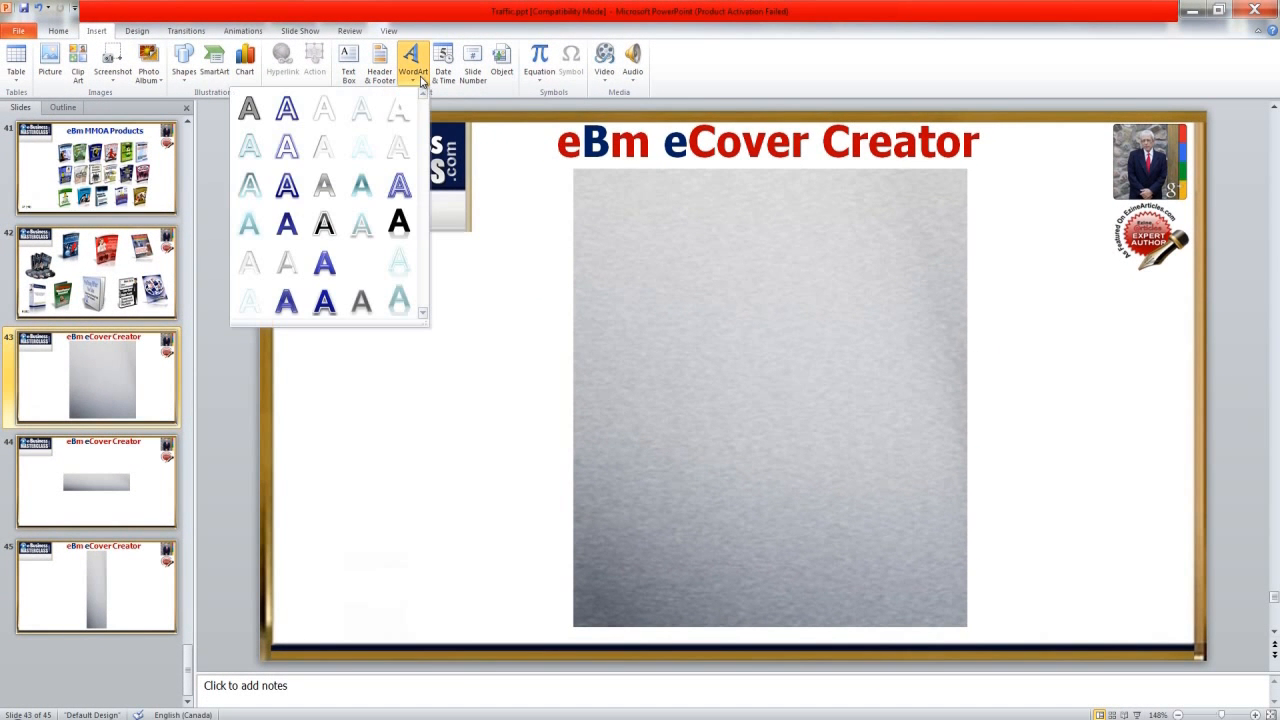
left_click(324, 300)
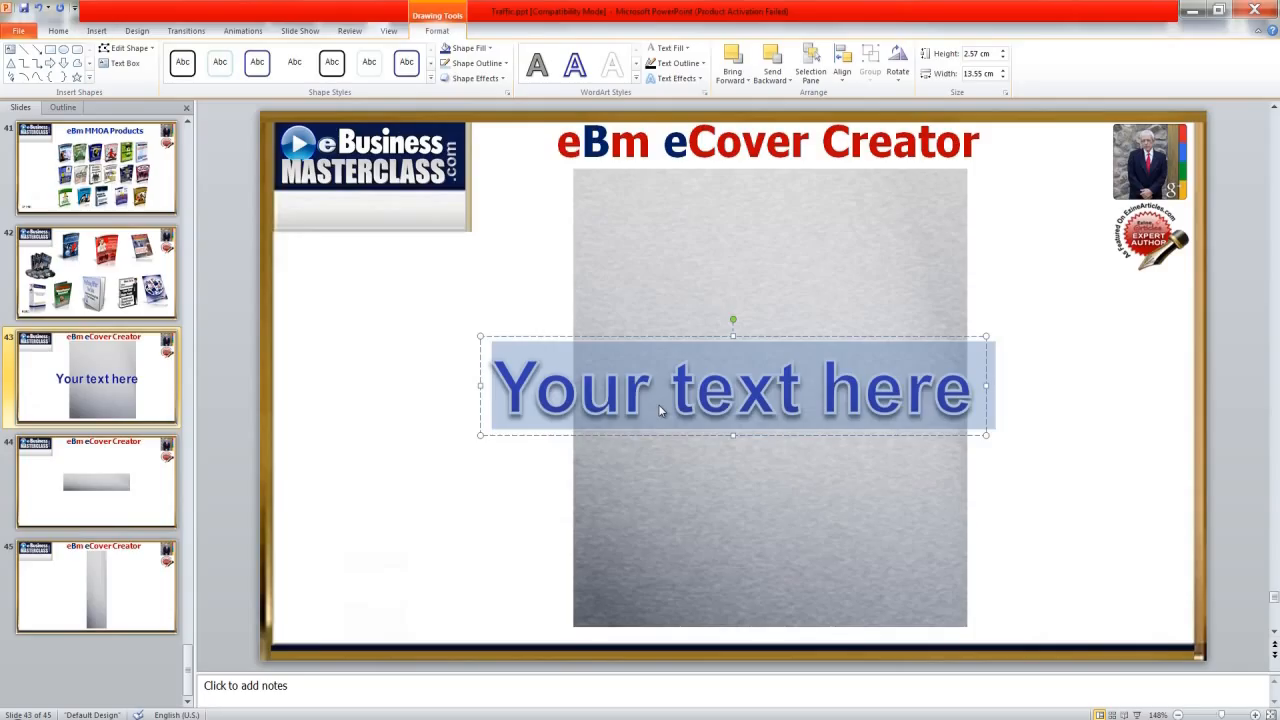
type("ro")
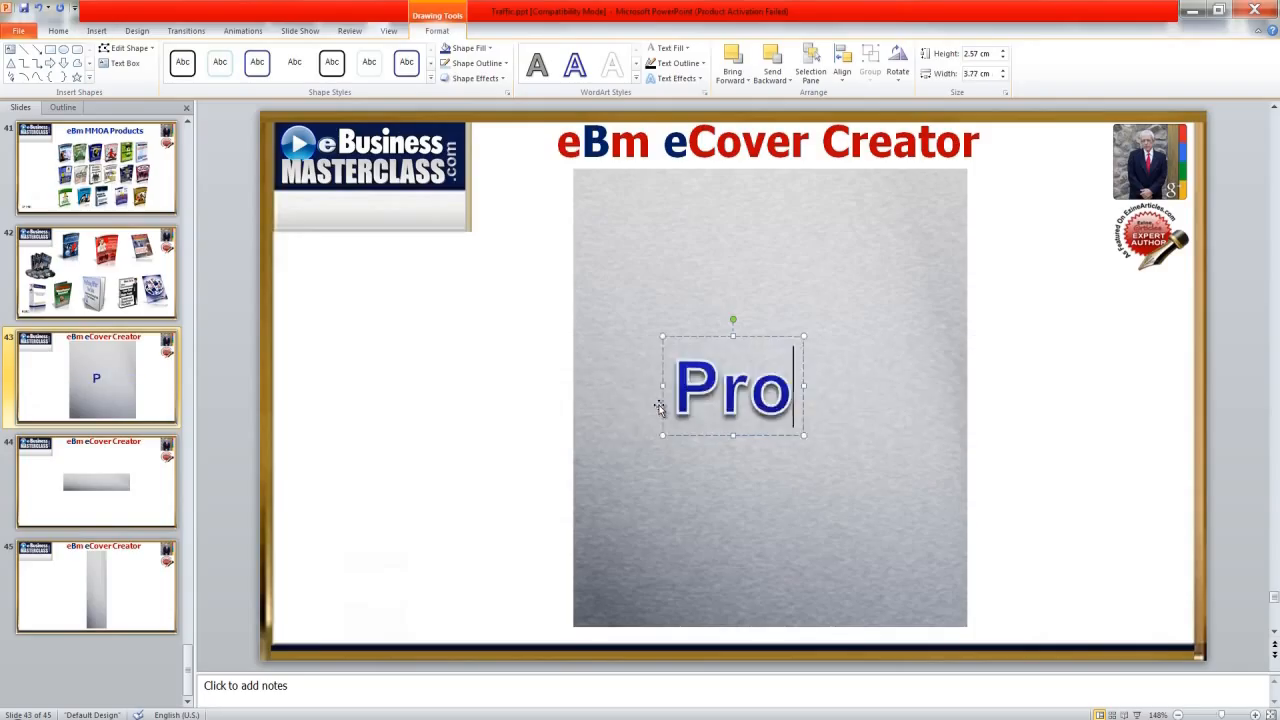
type("duct Name")
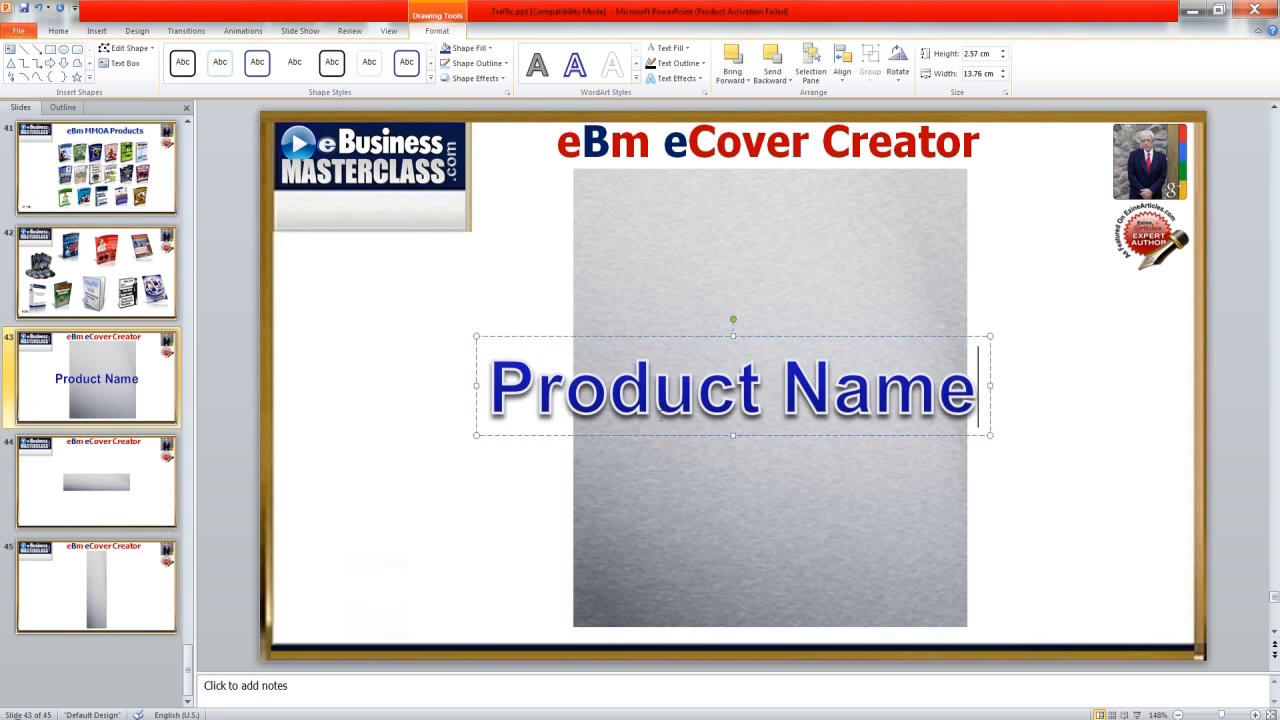
Change the font color of the whole "Product Name" text to the standard Dark Blue
left_click_drag(503, 395, 1034, 364)
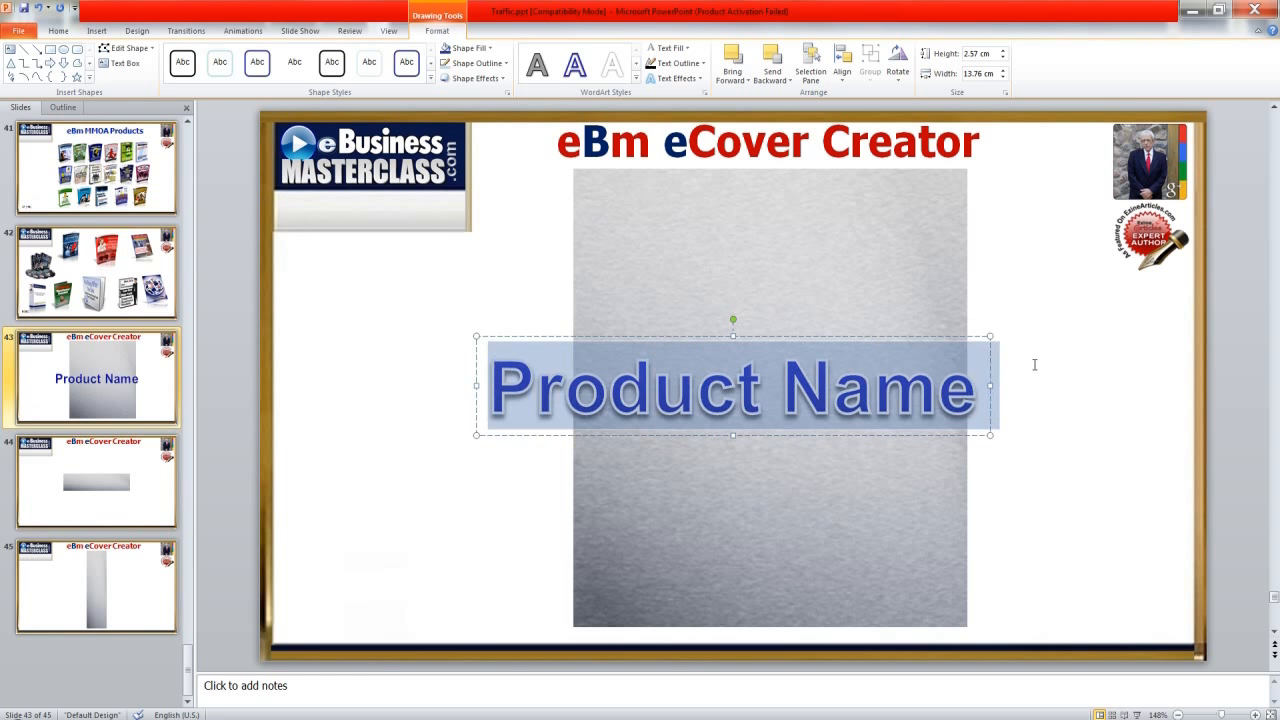
left_click(58, 31)
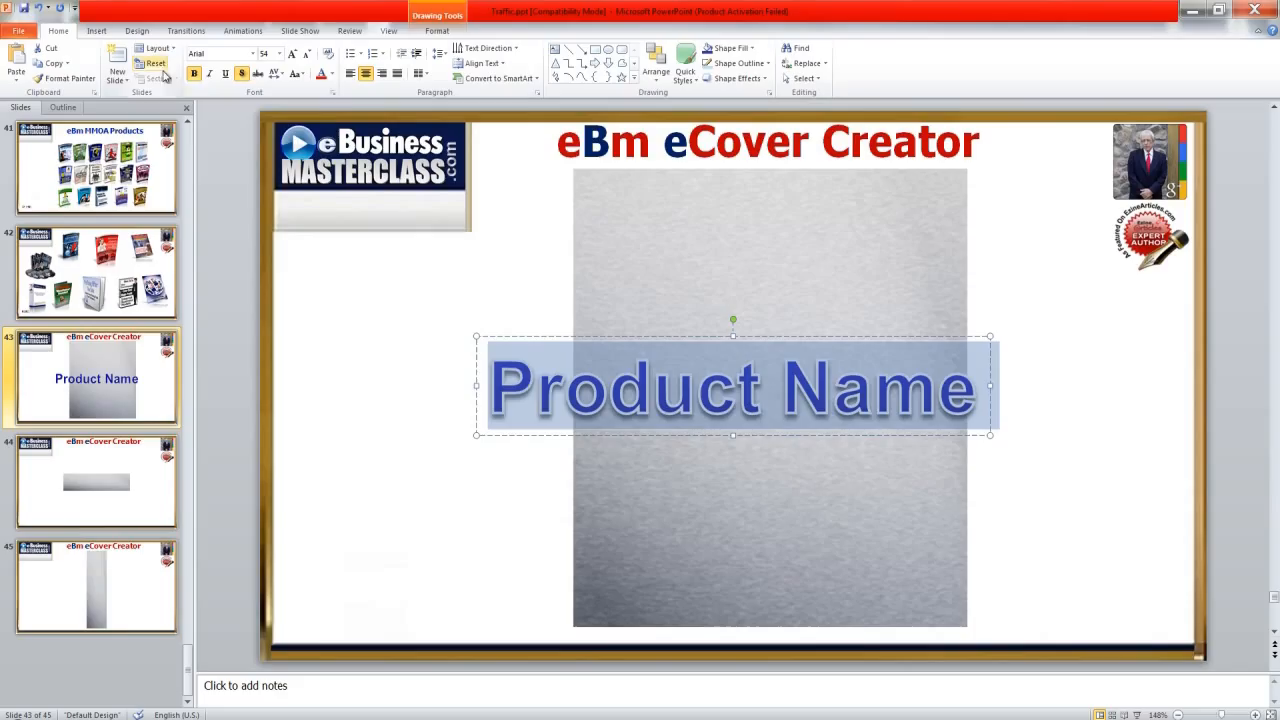
left_click(333, 77)
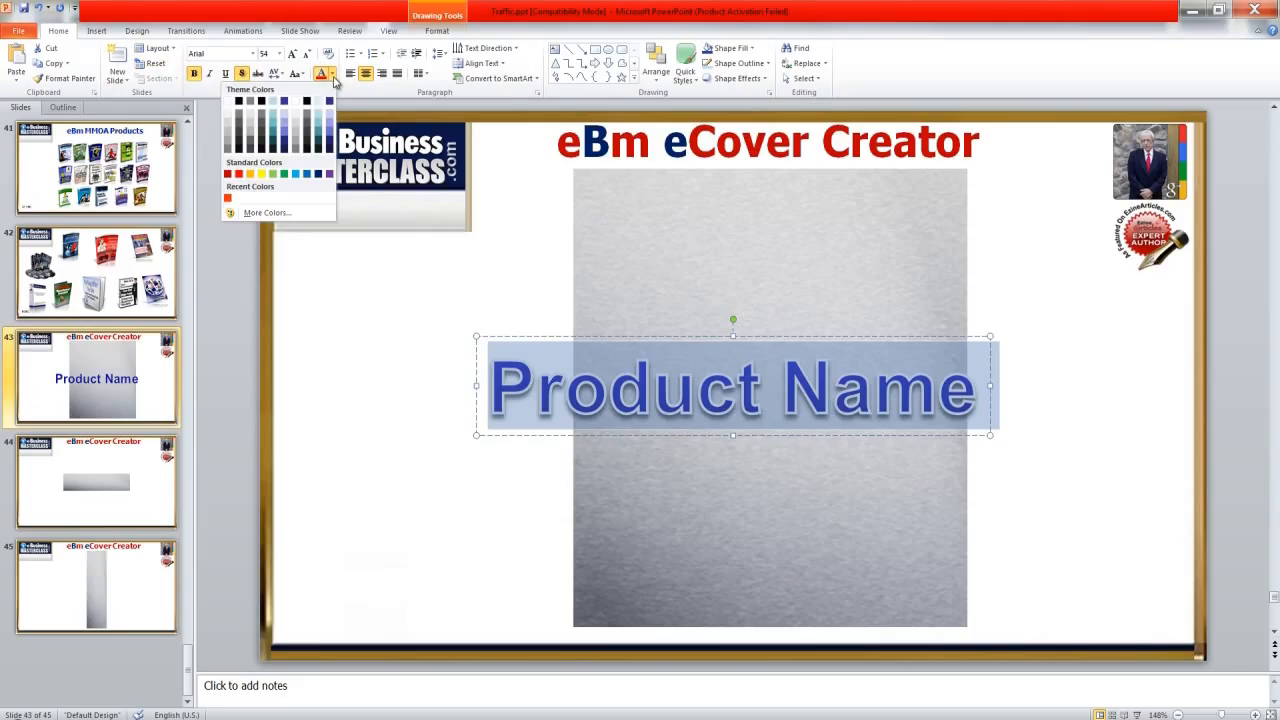
left_click(321, 175)
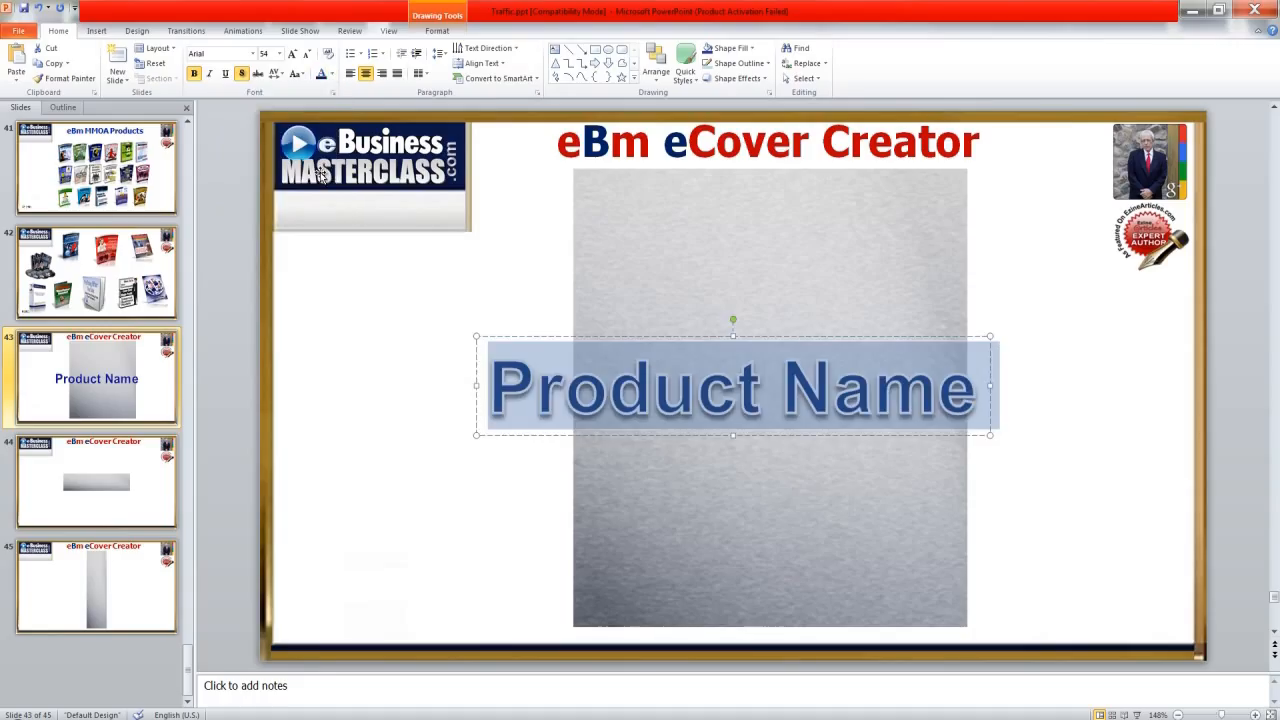
Set the "Product Name" text to font size 32 and move it to the upper part of the cover image, roughly centered
left_click(279, 53)
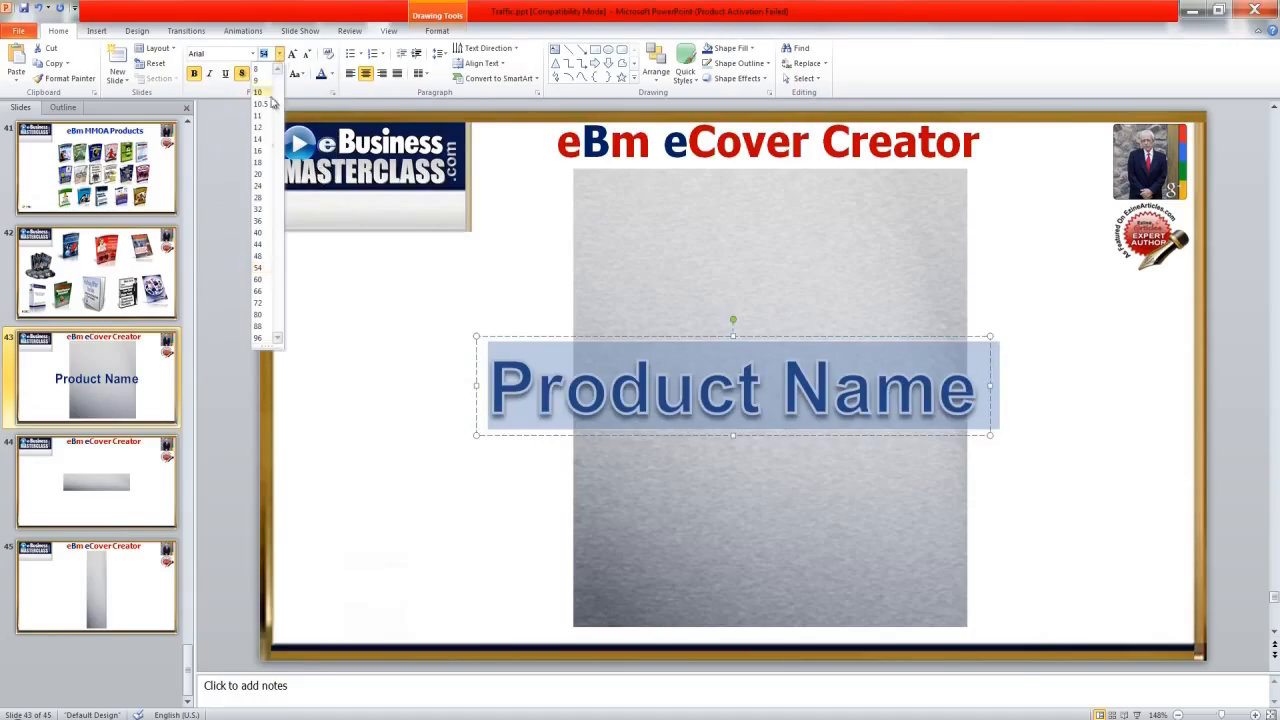
left_click(261, 212)
left_click_drag(654, 337, 701, 215)
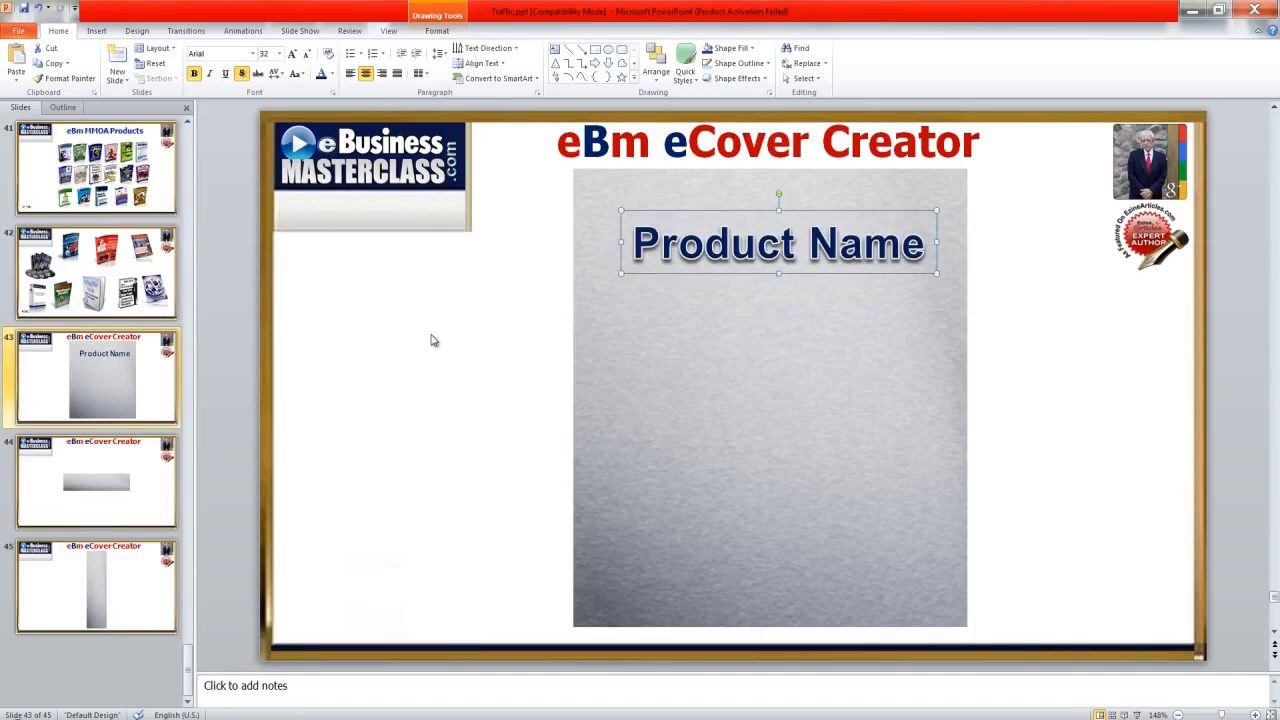
Copy the "@ symbol" picture from the desktop folder "100 Misc Images 3" and paste it onto PowerPoint slide 43
left_click(431, 340)
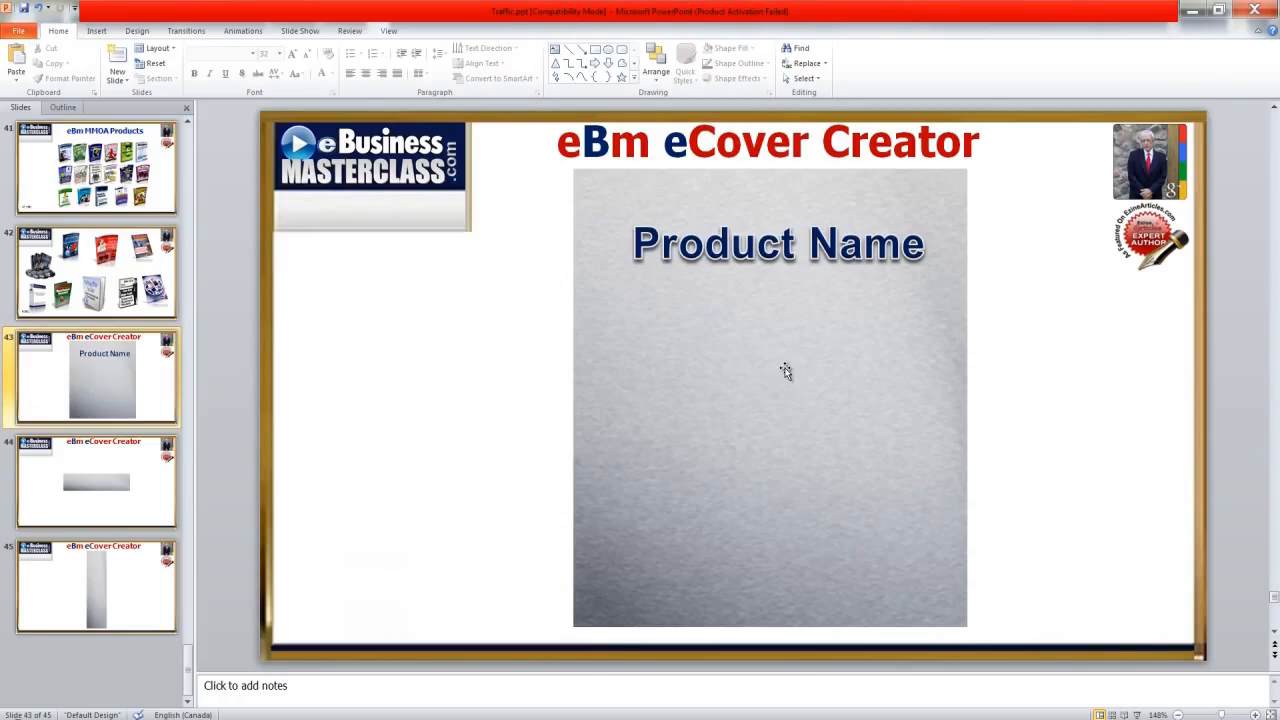
left_click(1191, 10)
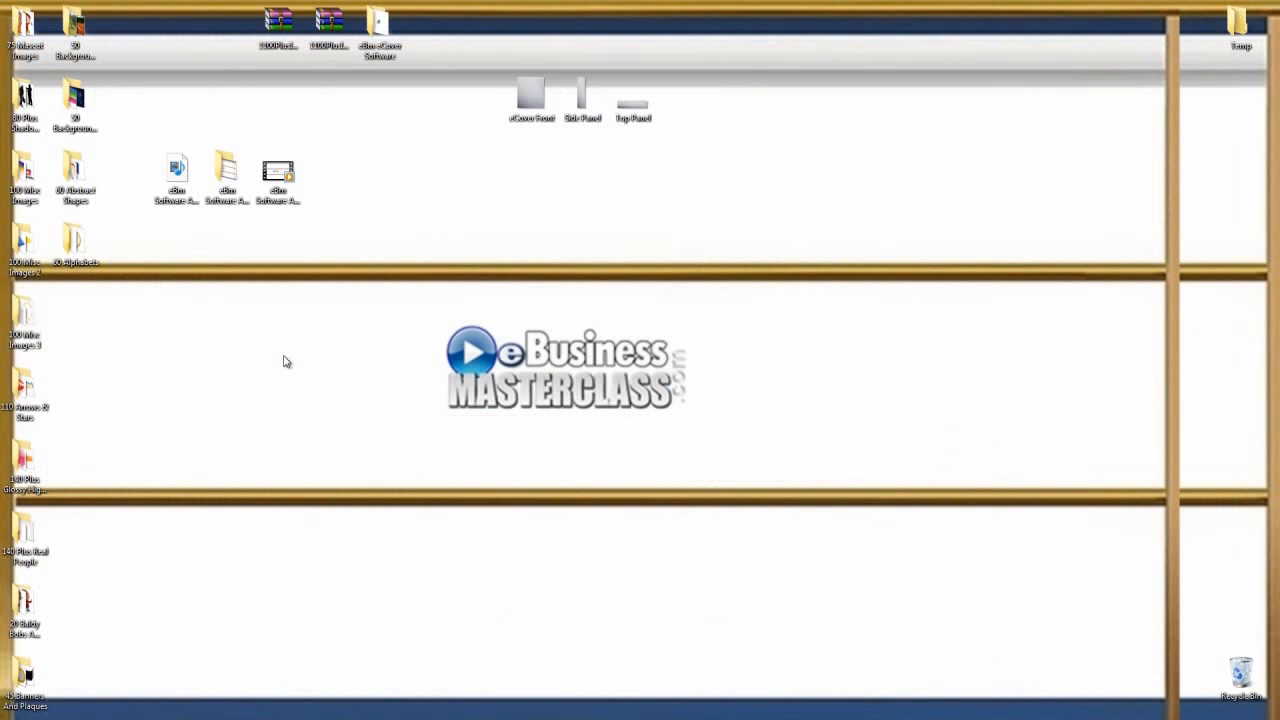
double_click(27, 319)
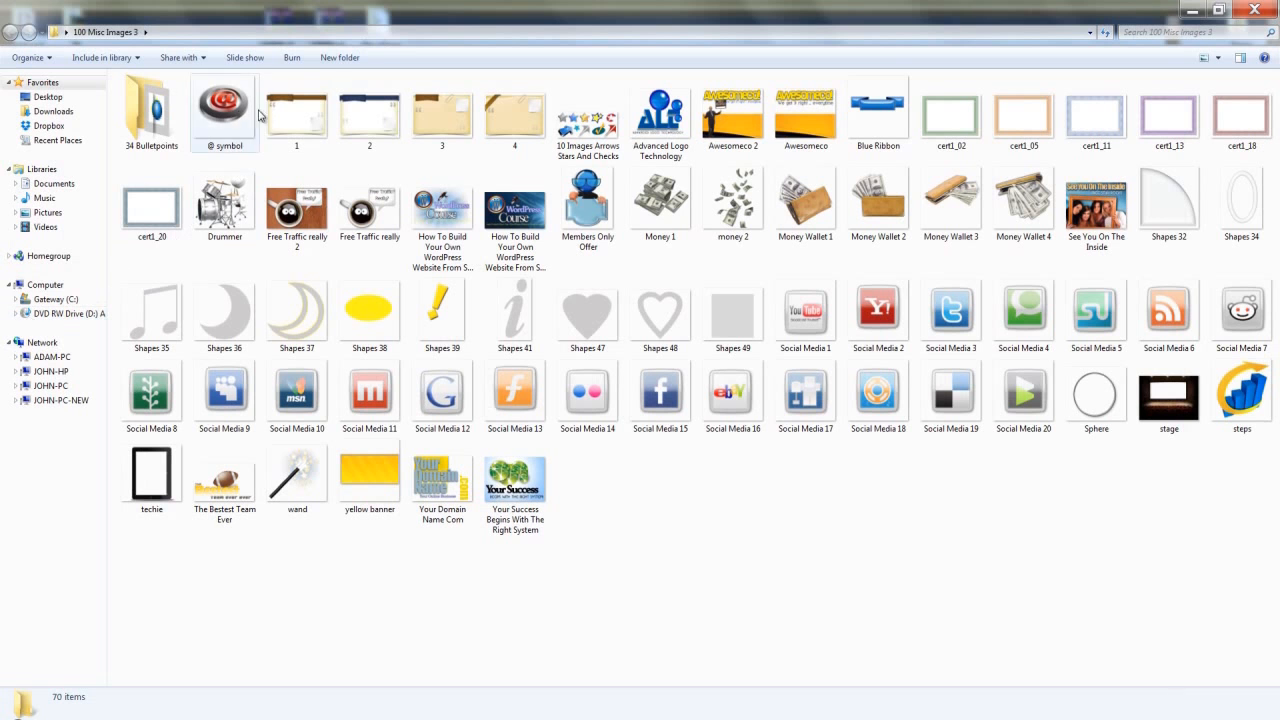
left_click(236, 117)
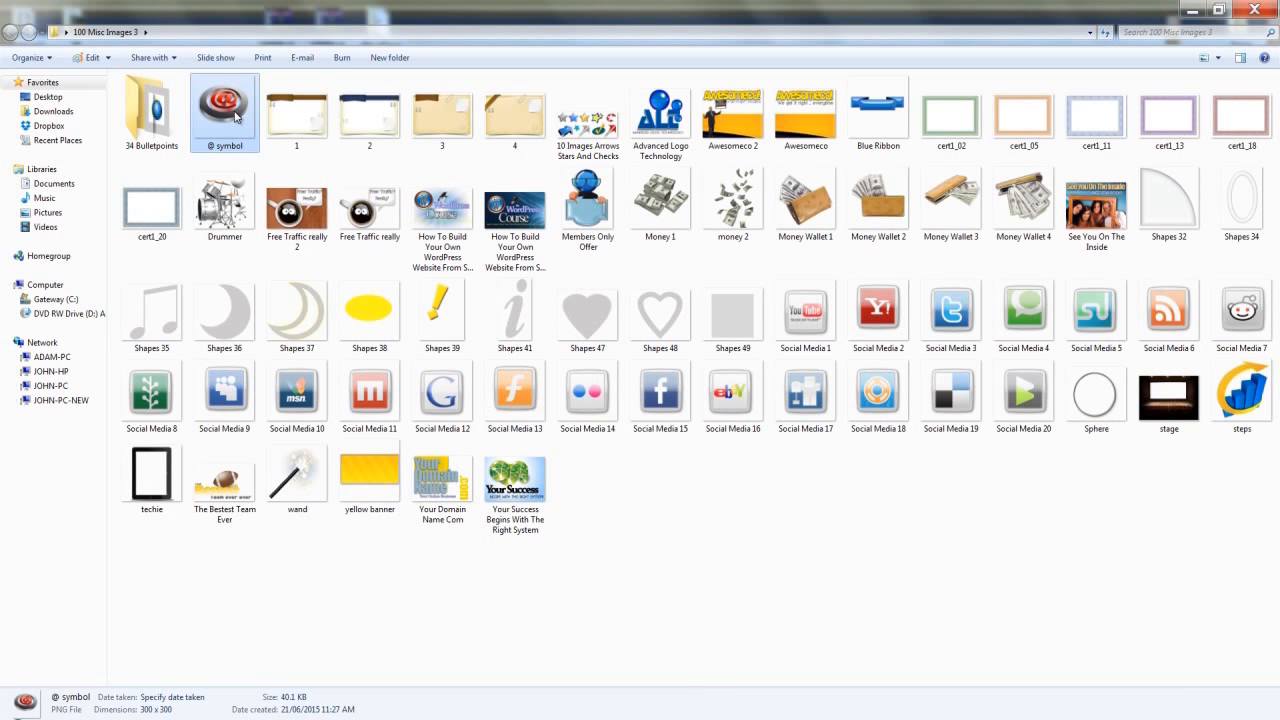
left_click(1258, 11)
left_click(740, 718)
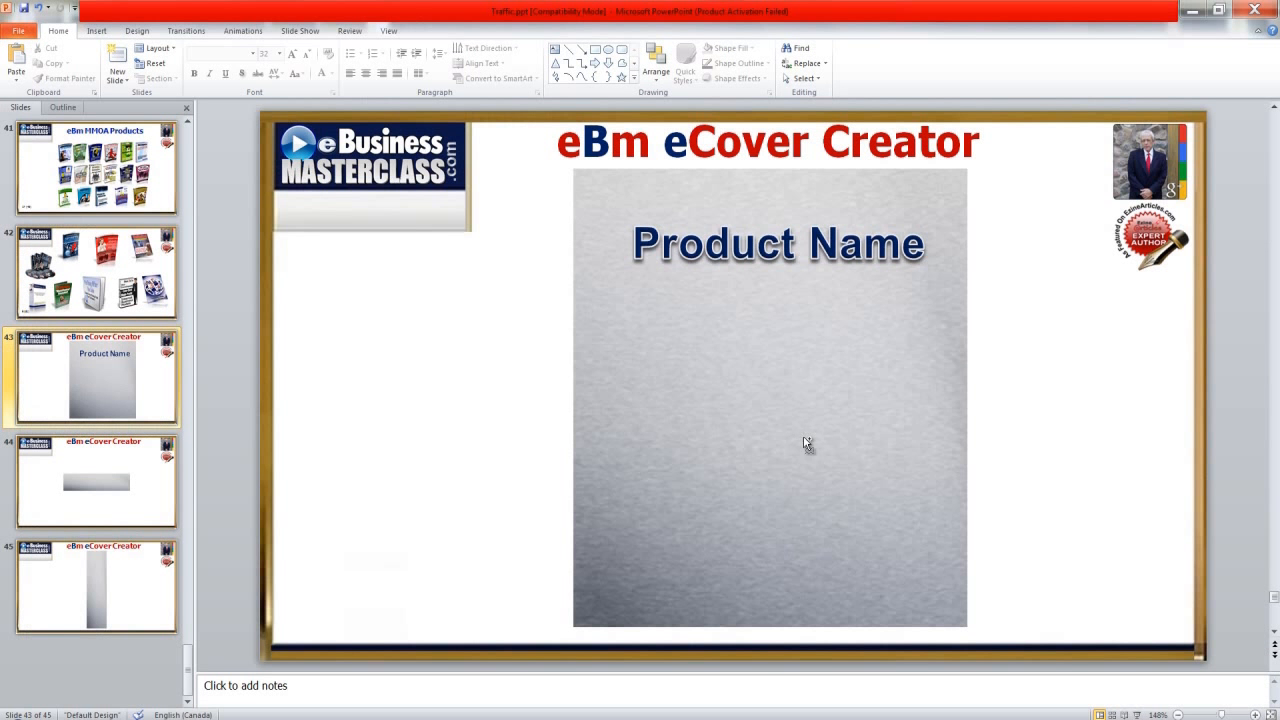
key("ctrl+v")
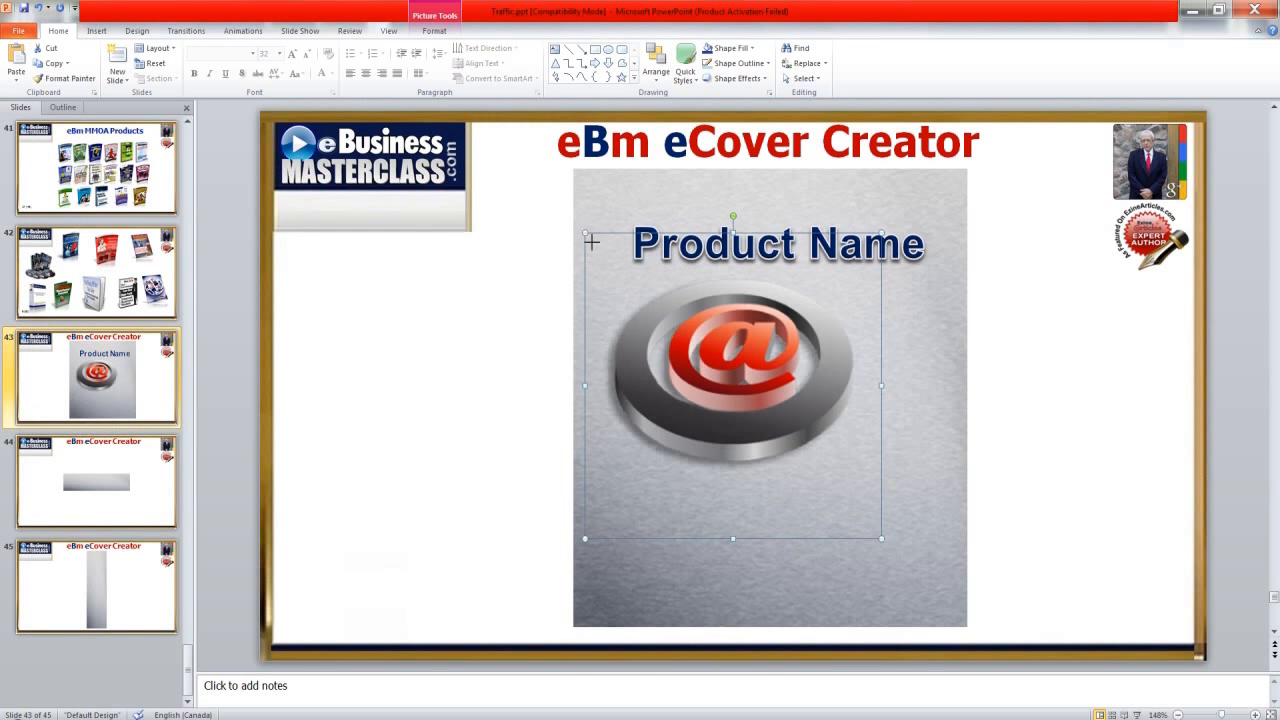
Shrink the @ symbol picture and place it in the middle of the cover, centered below "Product Name"
left_click_drag(585, 233, 629, 279)
left_click_drag(734, 373, 755, 372)
left_click(558, 392)
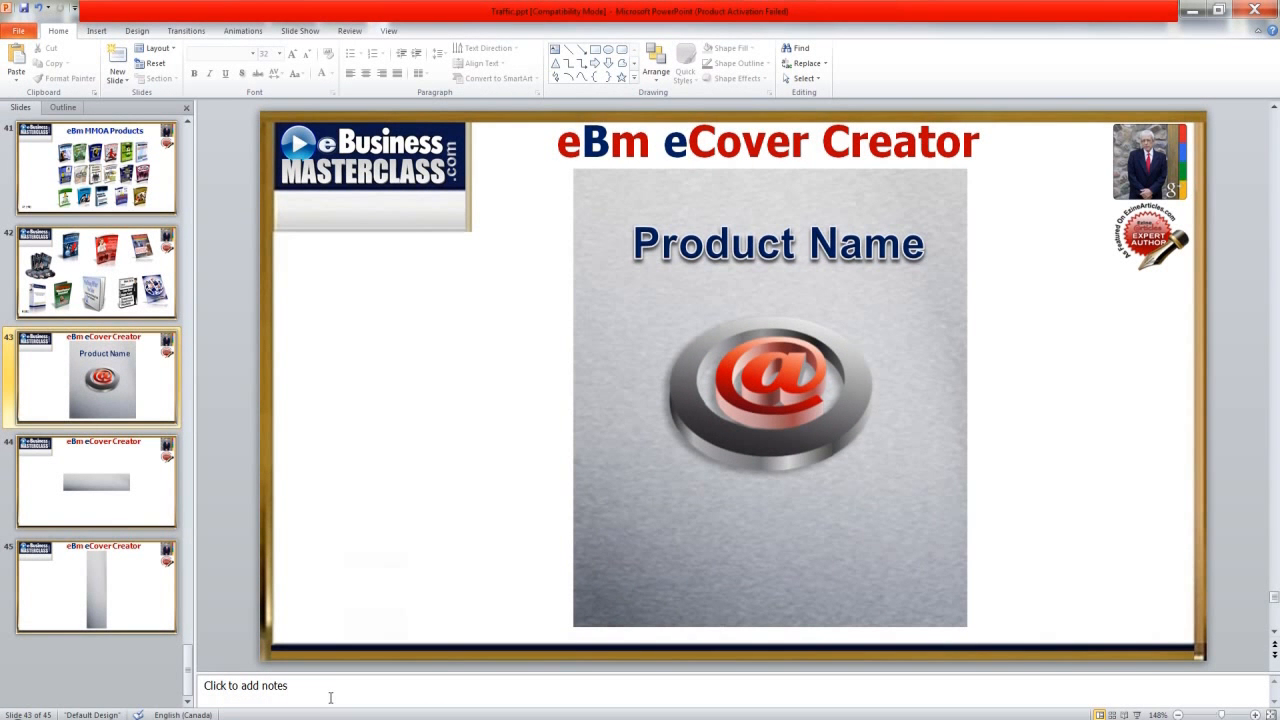
left_click(330, 697)
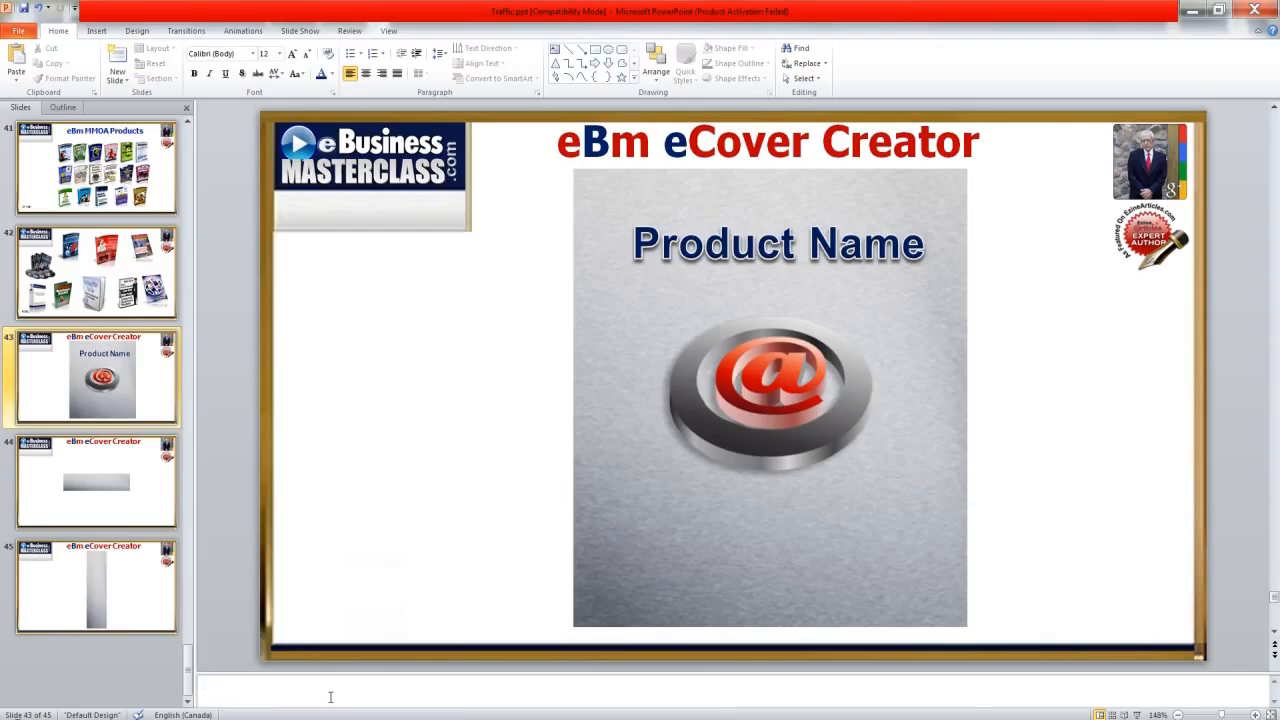
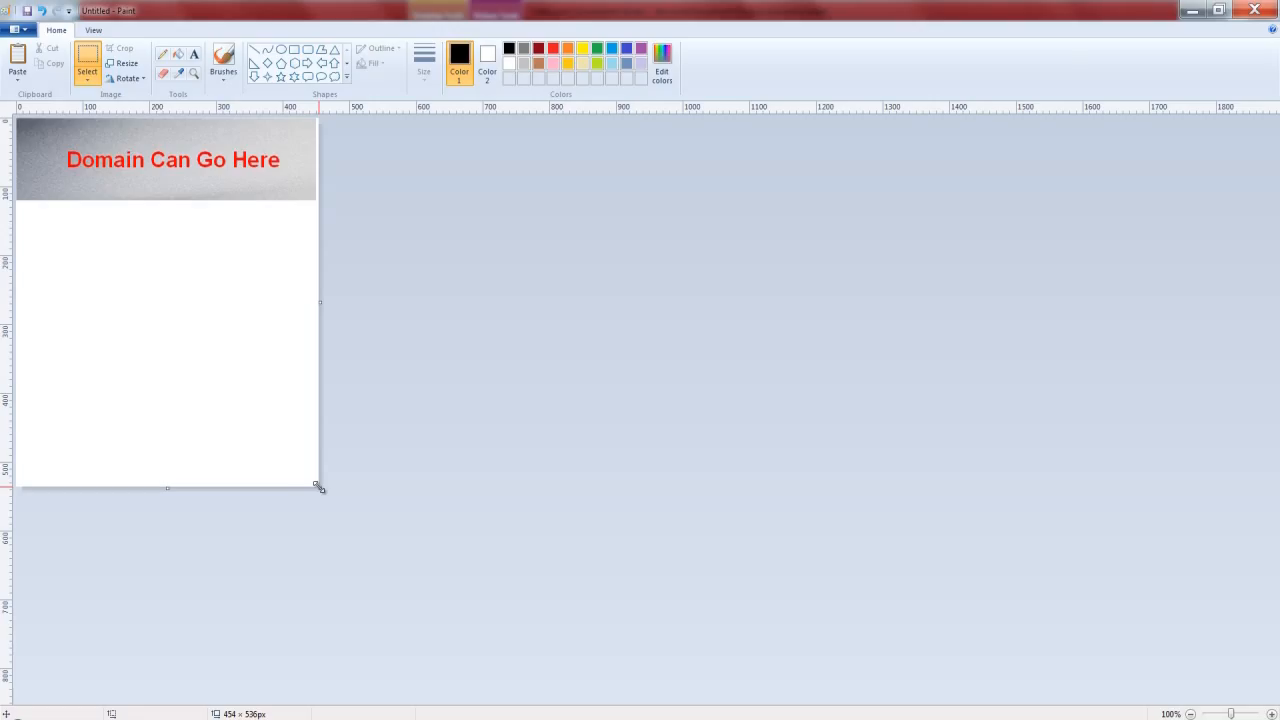
In Paint, rotate the "Domain Can Go Here" banner 90° counterclockwise and align it with the upper-left corner of the canvas
left_click_drag(318, 487, 309, 429)
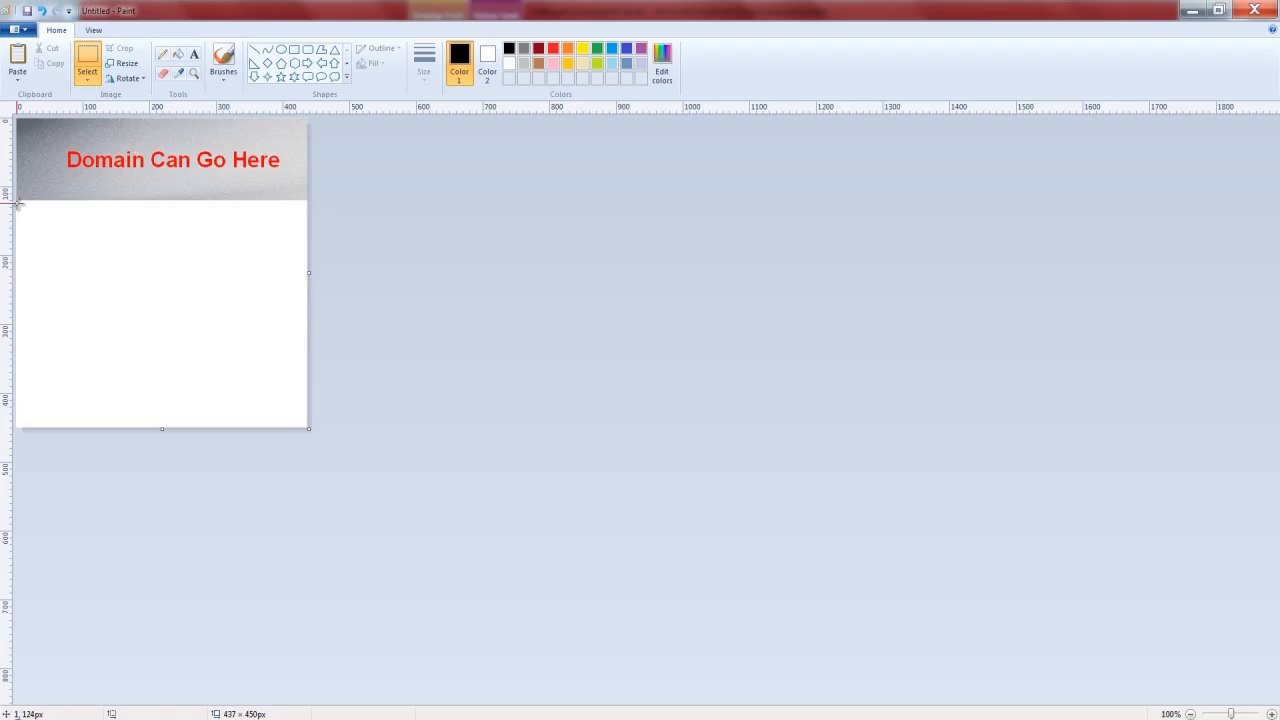
left_click_drag(17, 204, 330, 82)
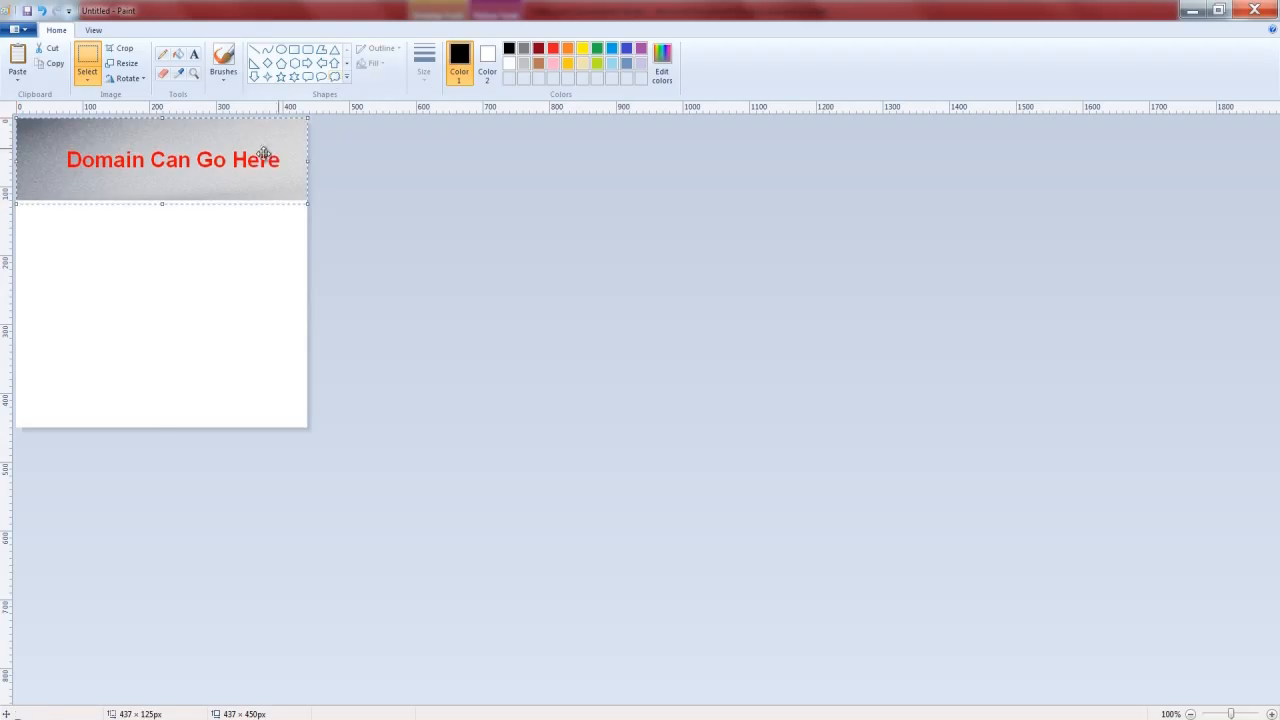
right_click(177, 159)
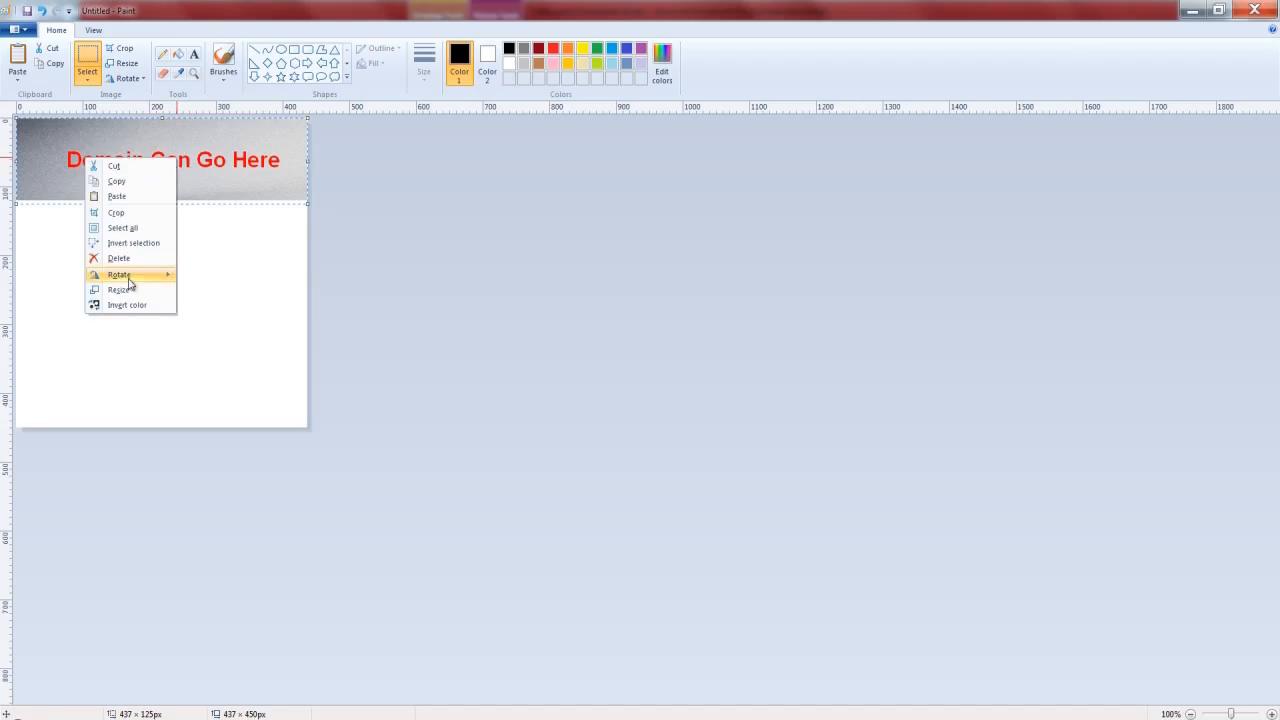
mouse_move(133, 276)
left_click(249, 292)
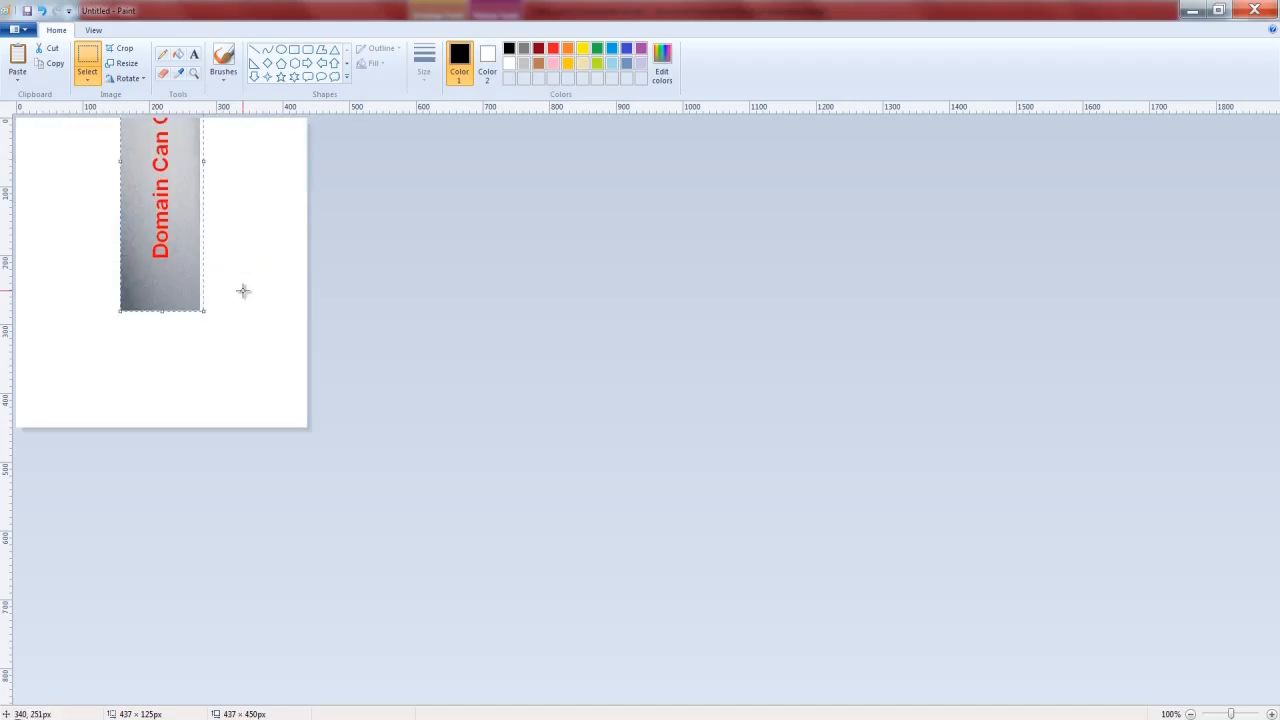
left_click_drag(186, 146, 80, 254)
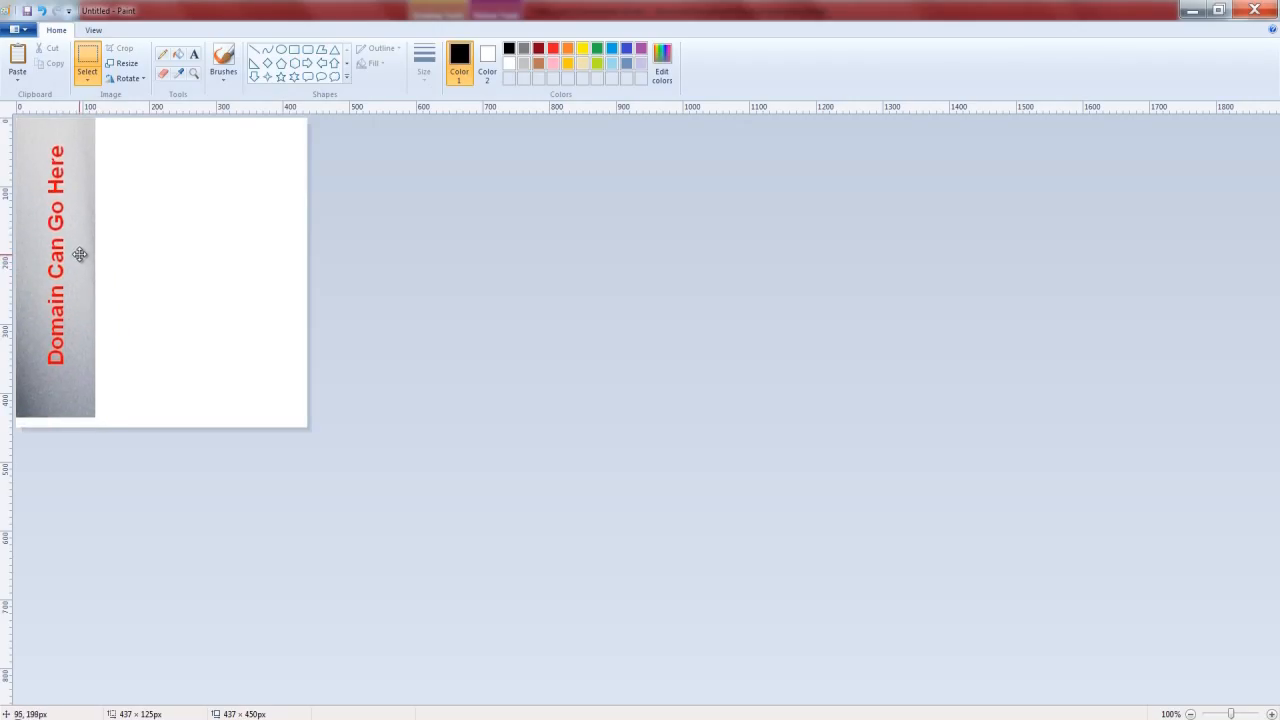
Trim the canvas to the edges of the vertical banner, about 118 × 435 px
left_click(403, 300)
left_click_drag(161, 428, 160, 418)
left_click_drag(312, 266, 96, 269)
left_click_drag(59, 421, 57, 420)
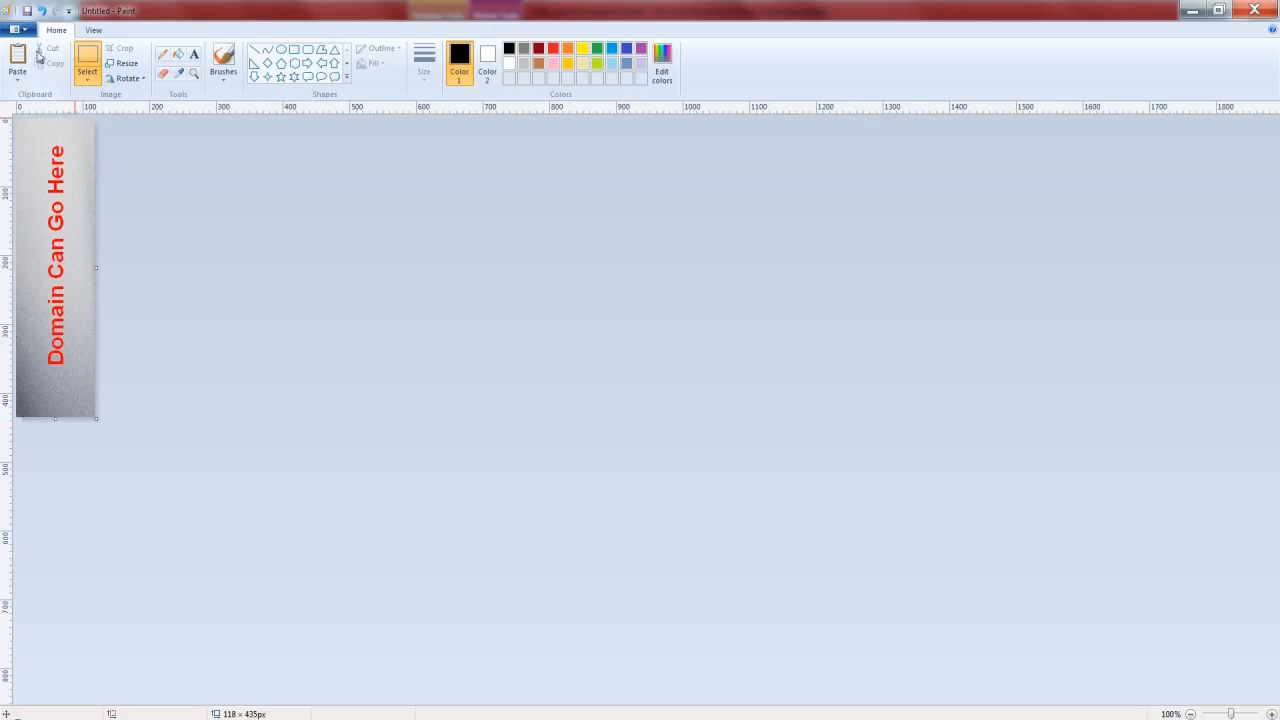
Save the vertical banner to the desktop as a JPEG named "Side Finished"
left_click(15, 29)
mouse_move(120, 150)
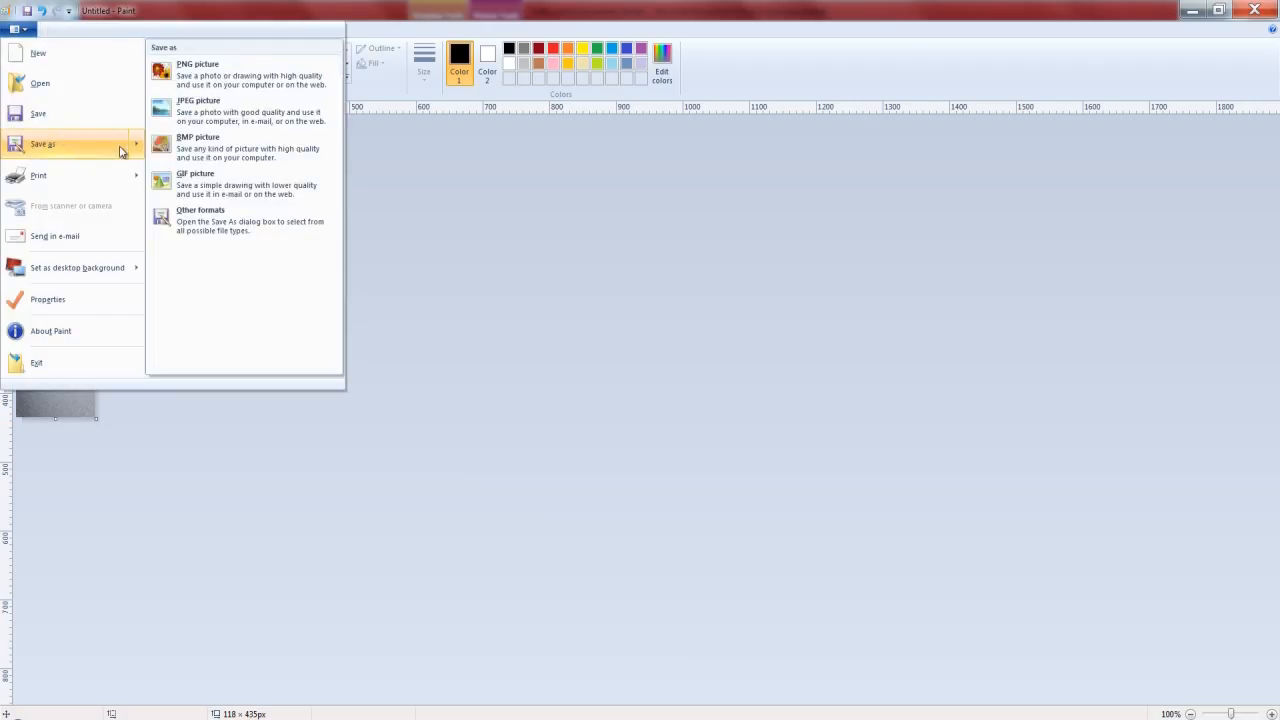
left_click(204, 124)
type("Side P")
type("inished")
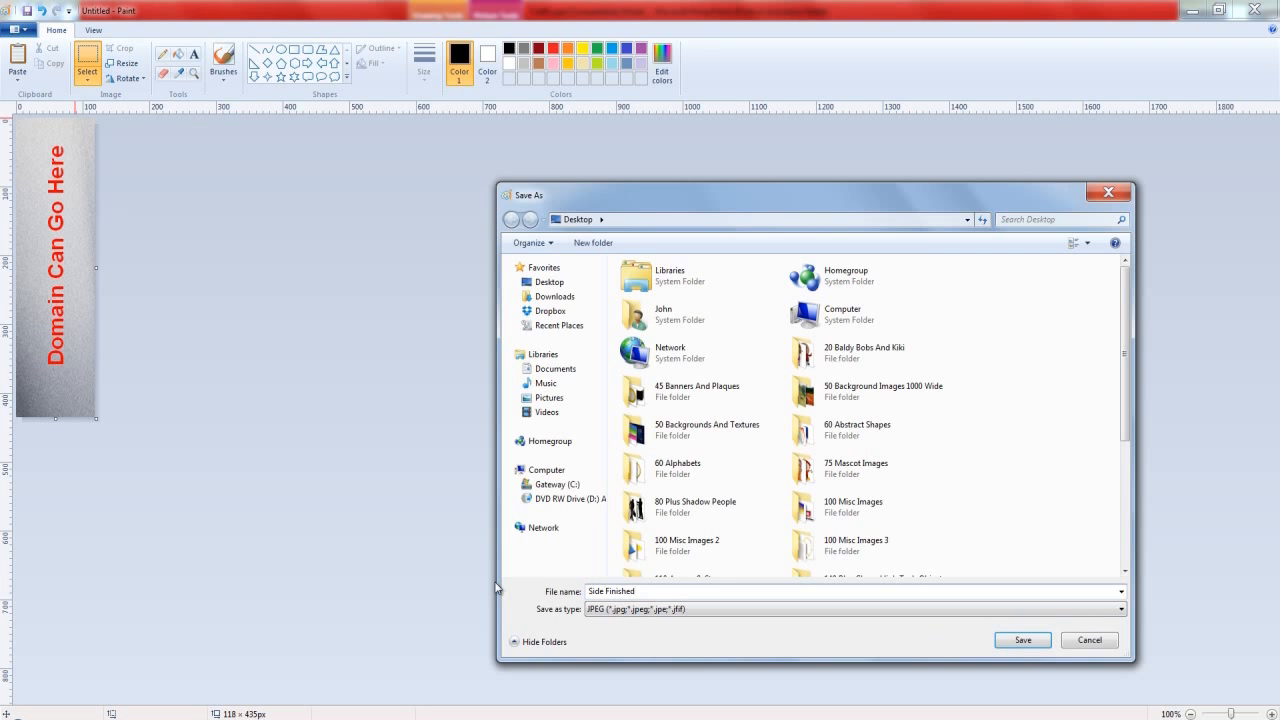
left_click(548, 282)
left_click(1001, 642)
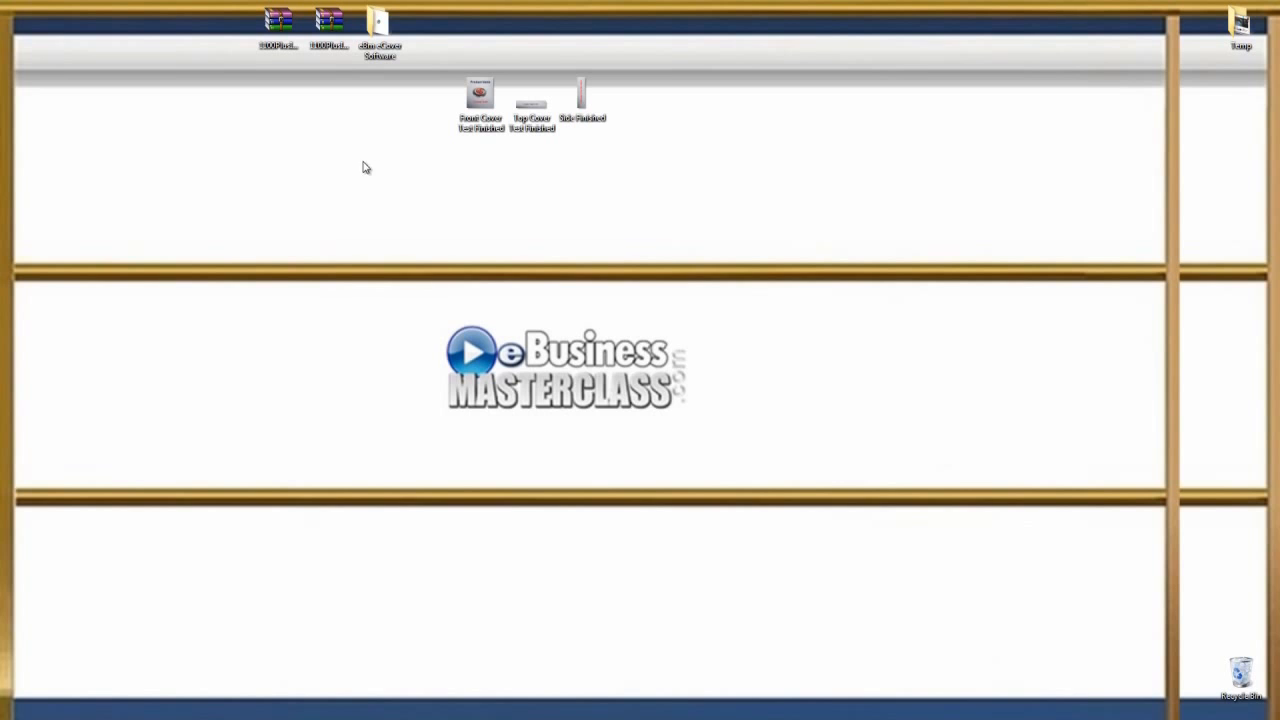
Run the "eBm eCover Creator" installer from the desktop folder "eBm eCover Software"
double_click(379, 28)
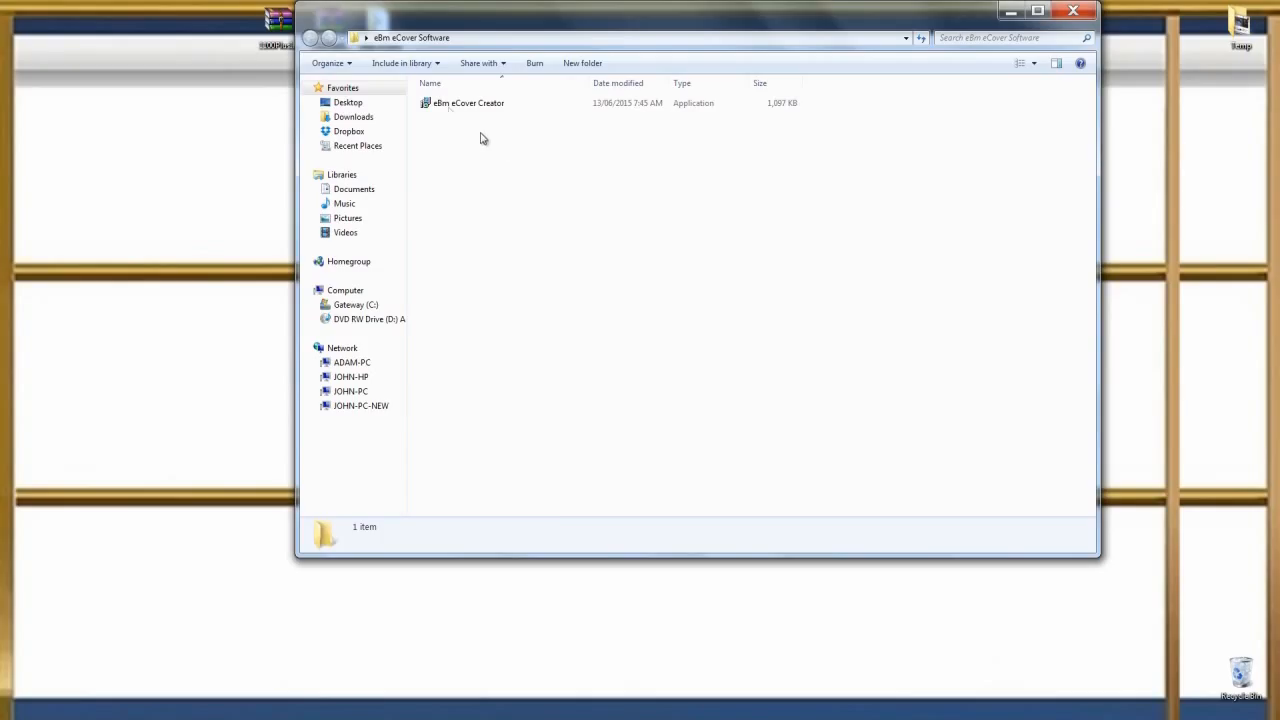
left_click(448, 106)
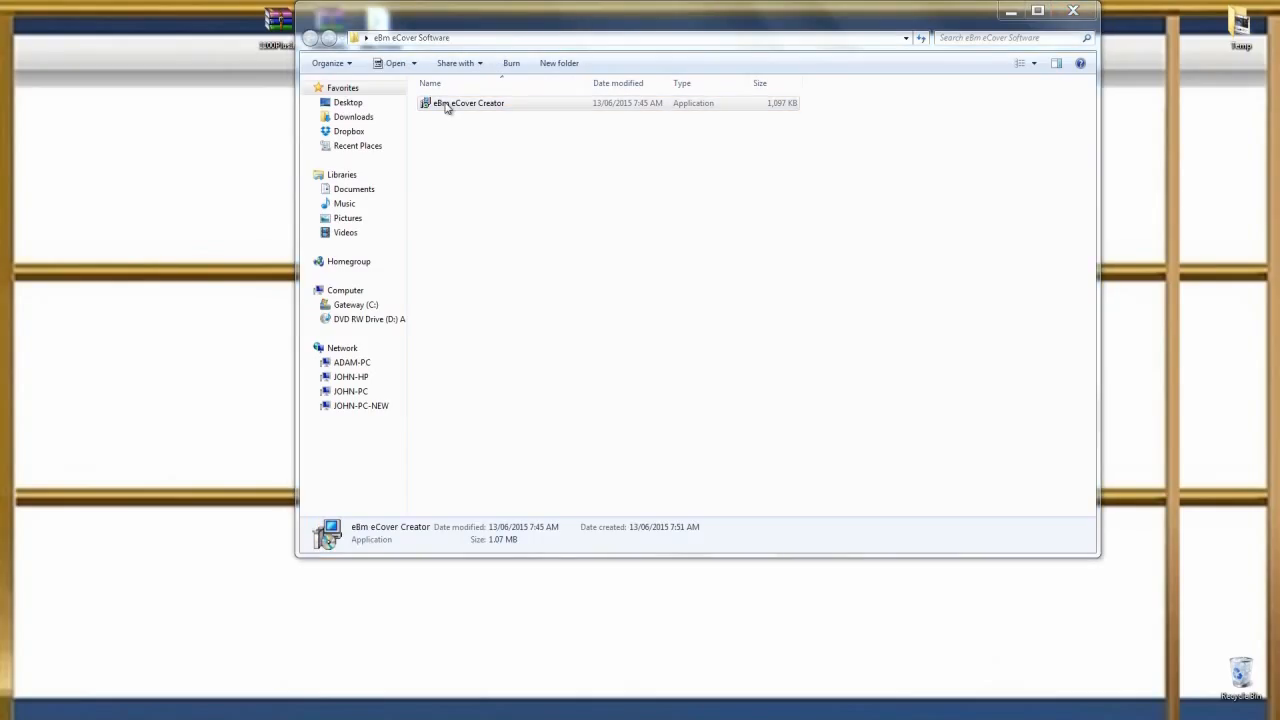
double_click(448, 106)
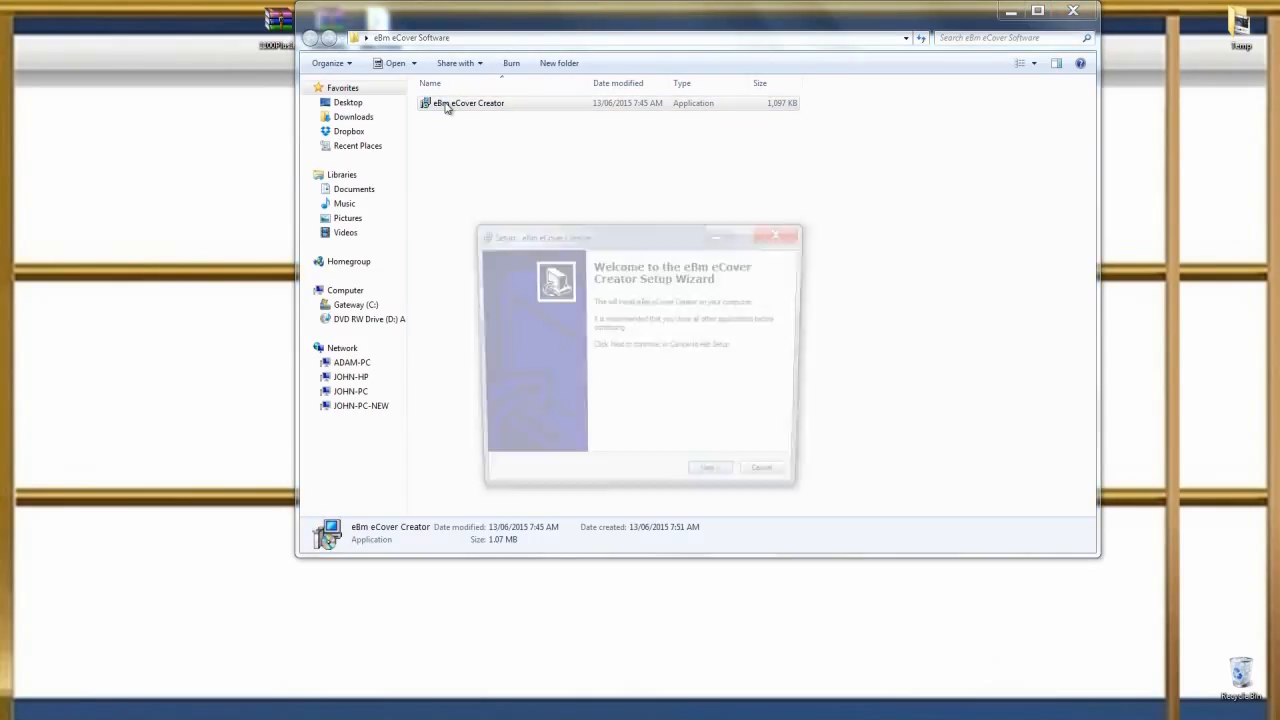
Install eBm eCover Creator with the default settings, launch it, close the installer folder and move the program window toward the screen's center
left_click(716, 482)
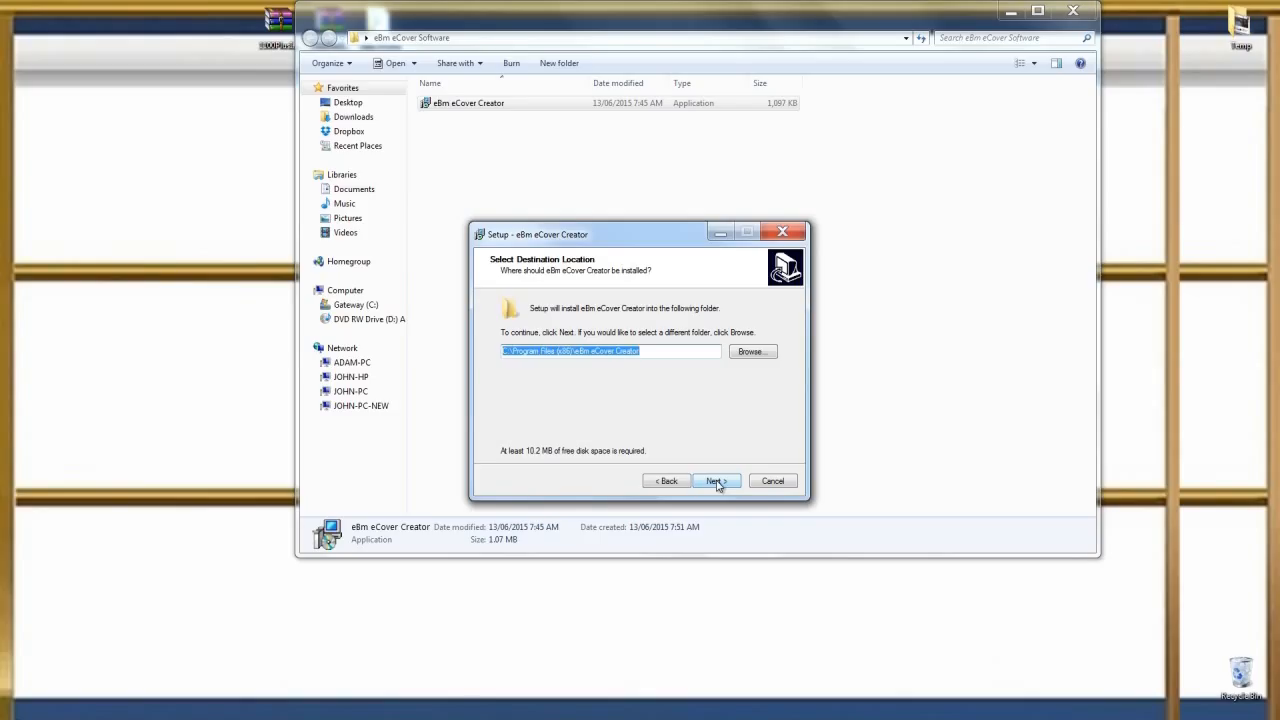
left_click(717, 482)
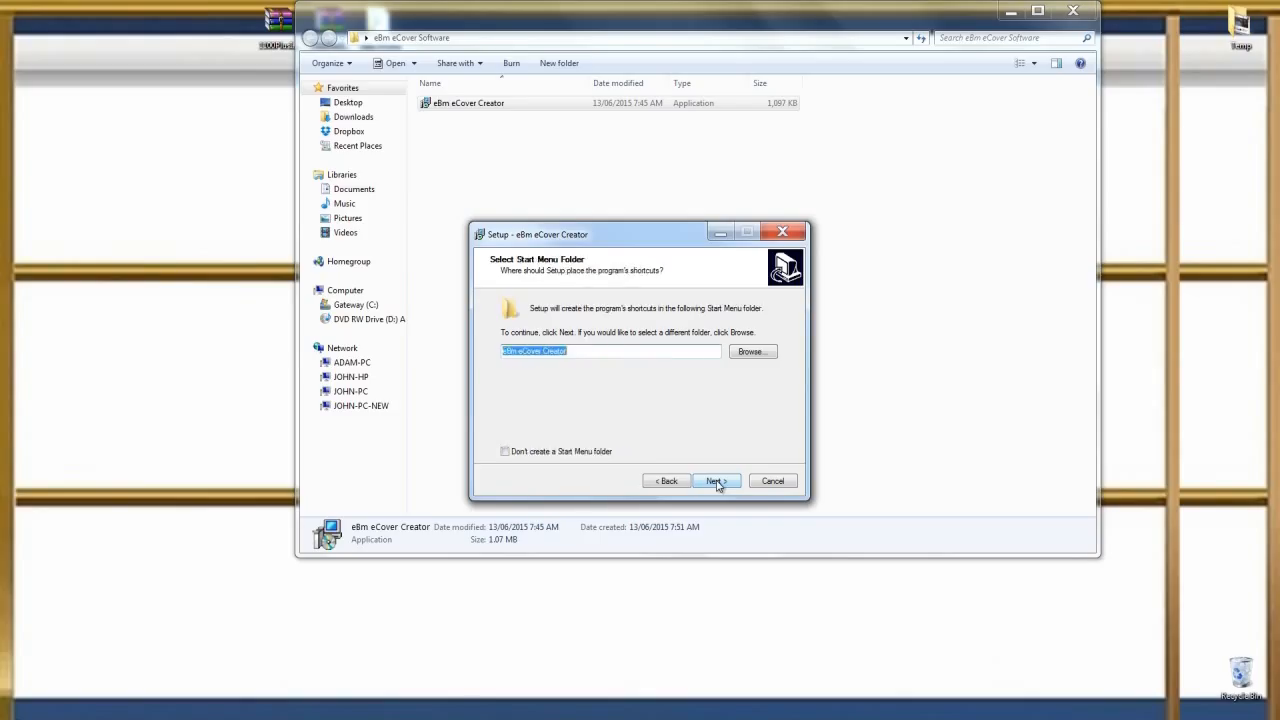
left_click(717, 482)
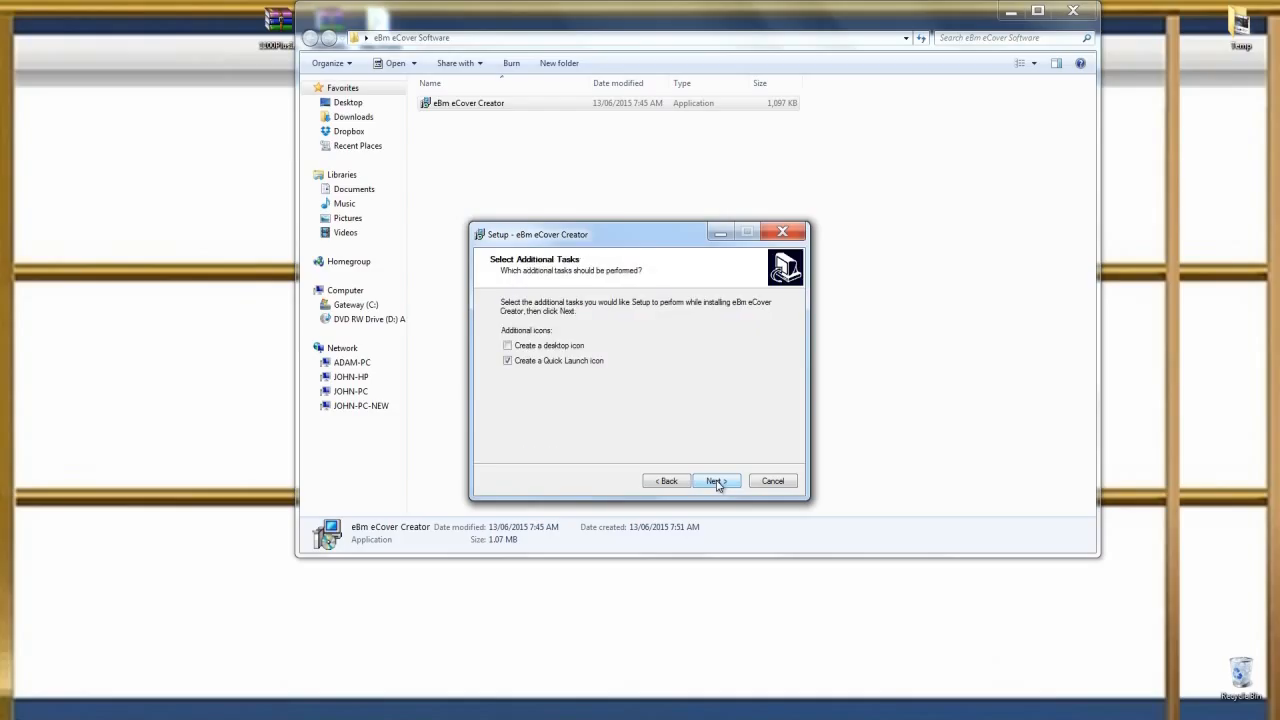
left_click(717, 482)
left_click(717, 482)
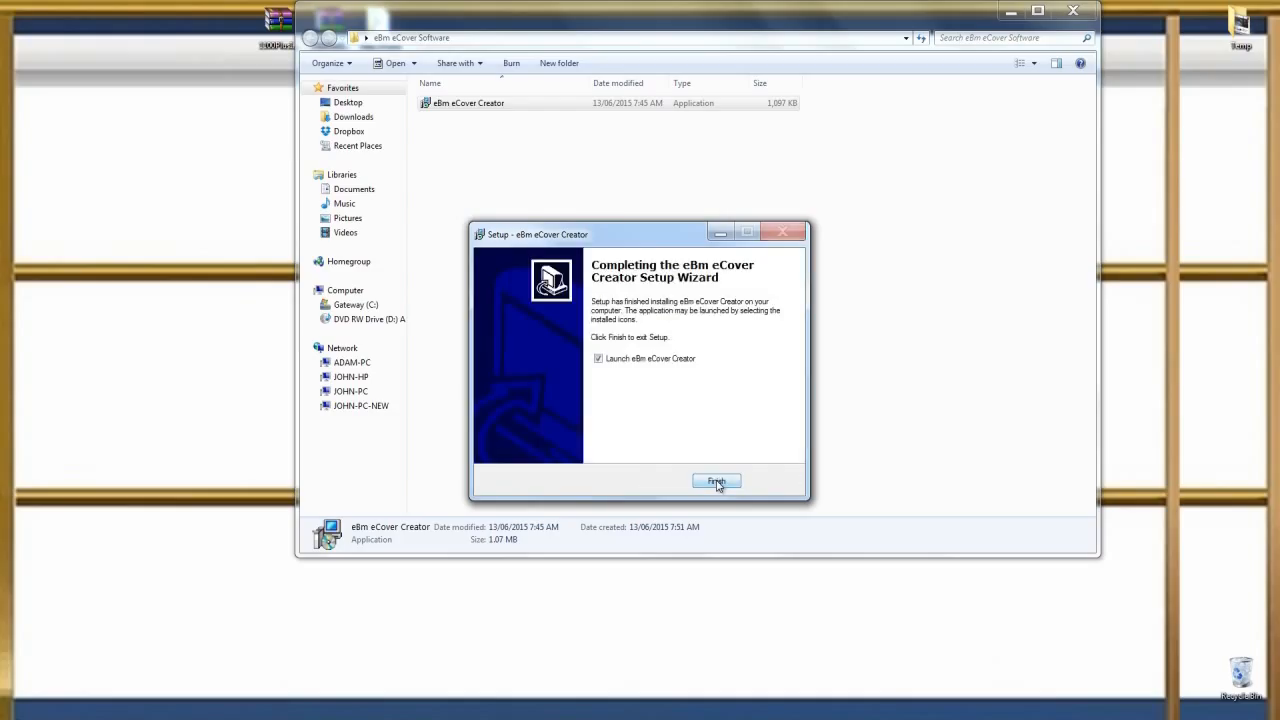
left_click(717, 482)
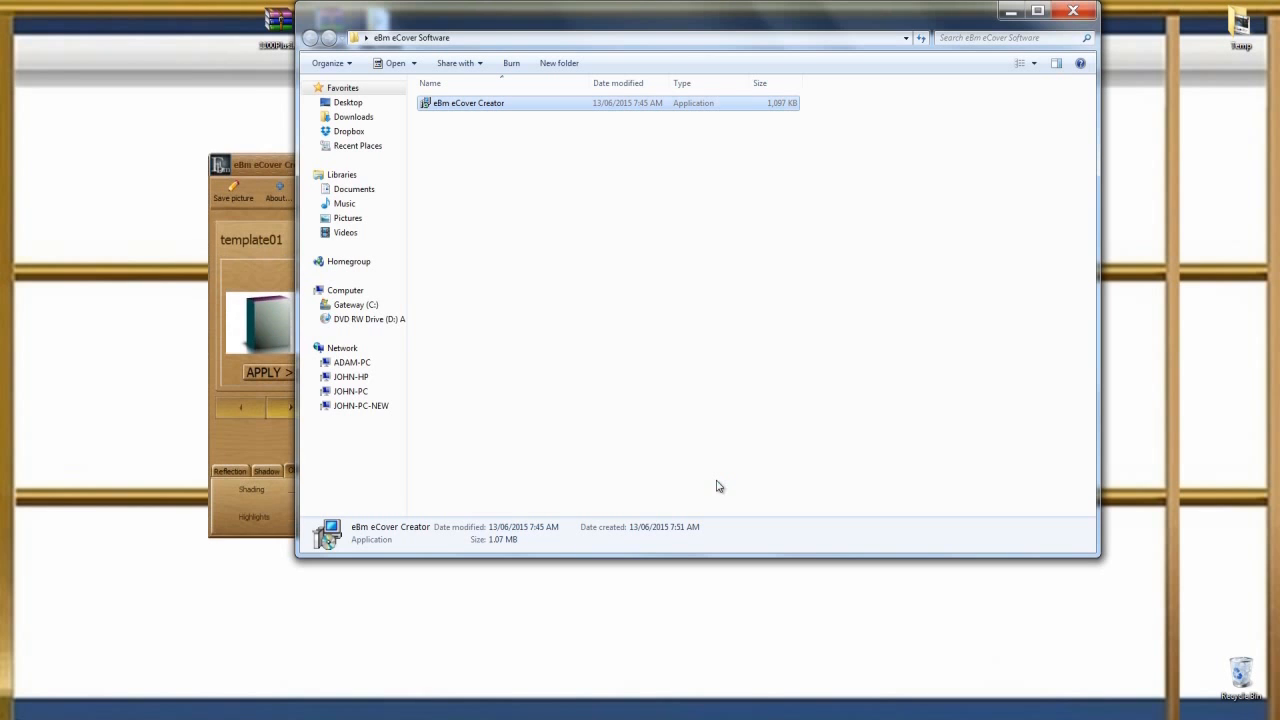
left_click(1073, 11)
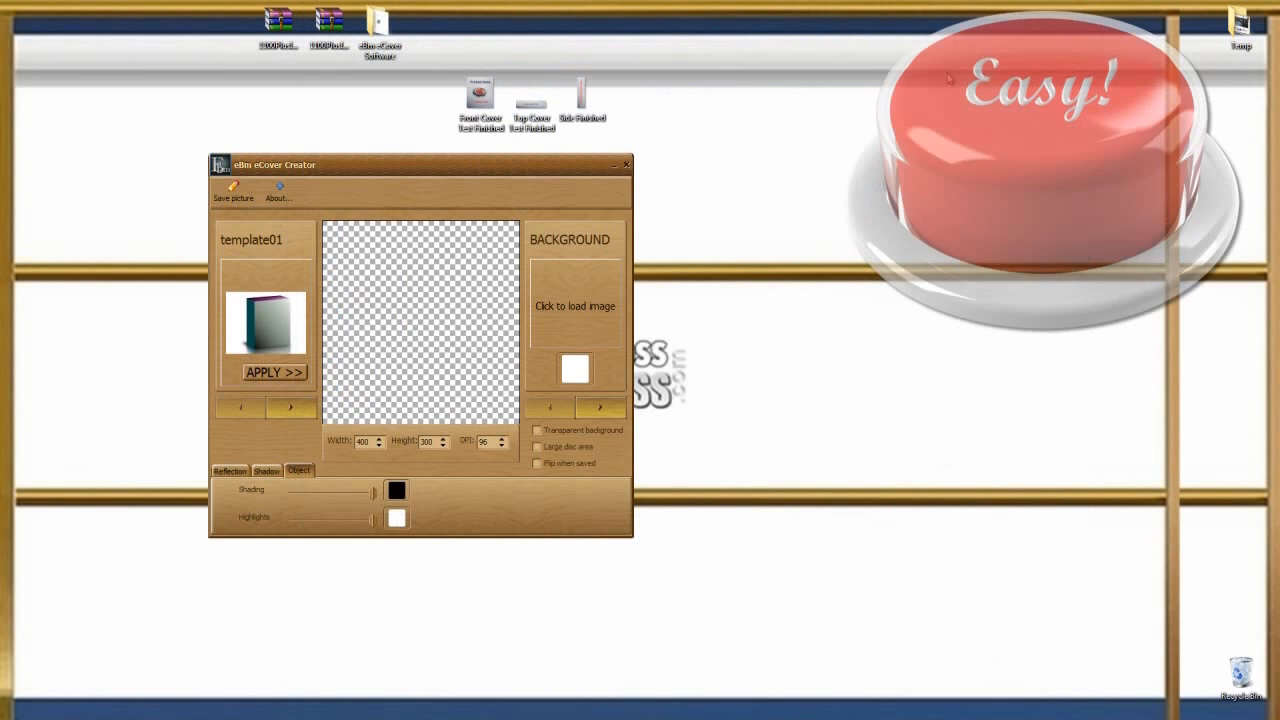
left_click_drag(353, 165, 503, 161)
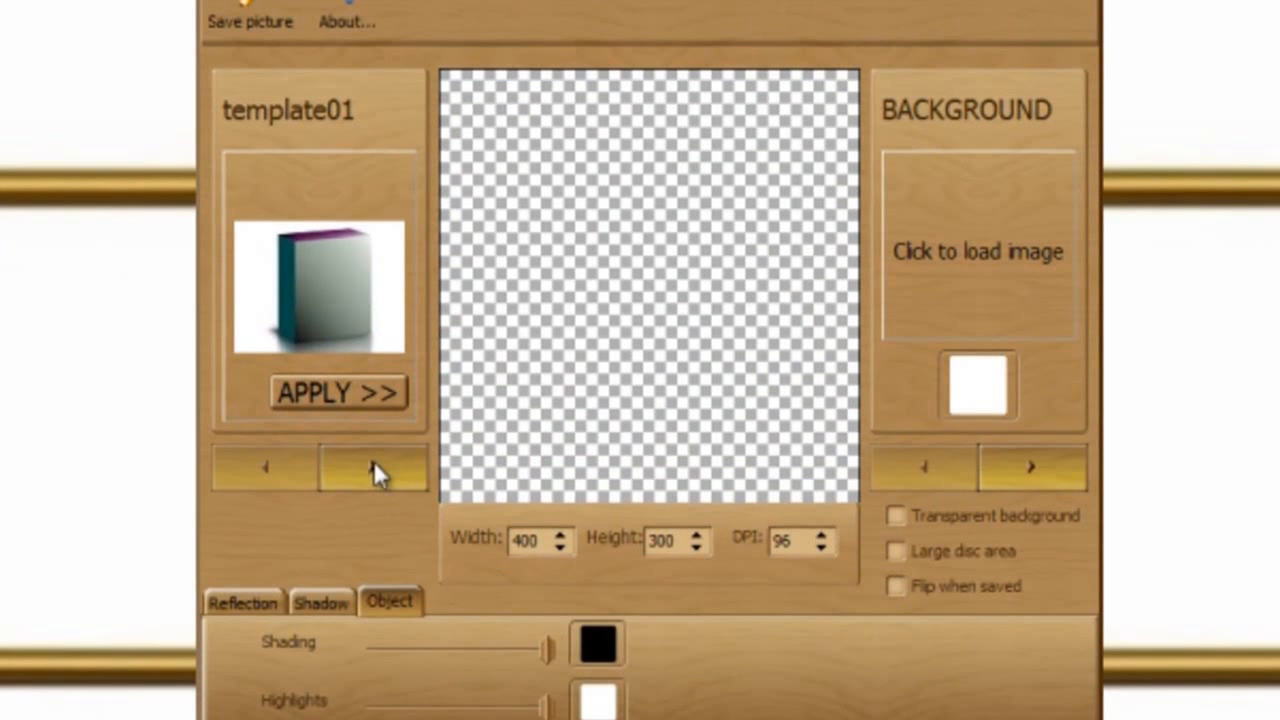
Browse the available eCover templates from template01 through template14
left_click(373, 464)
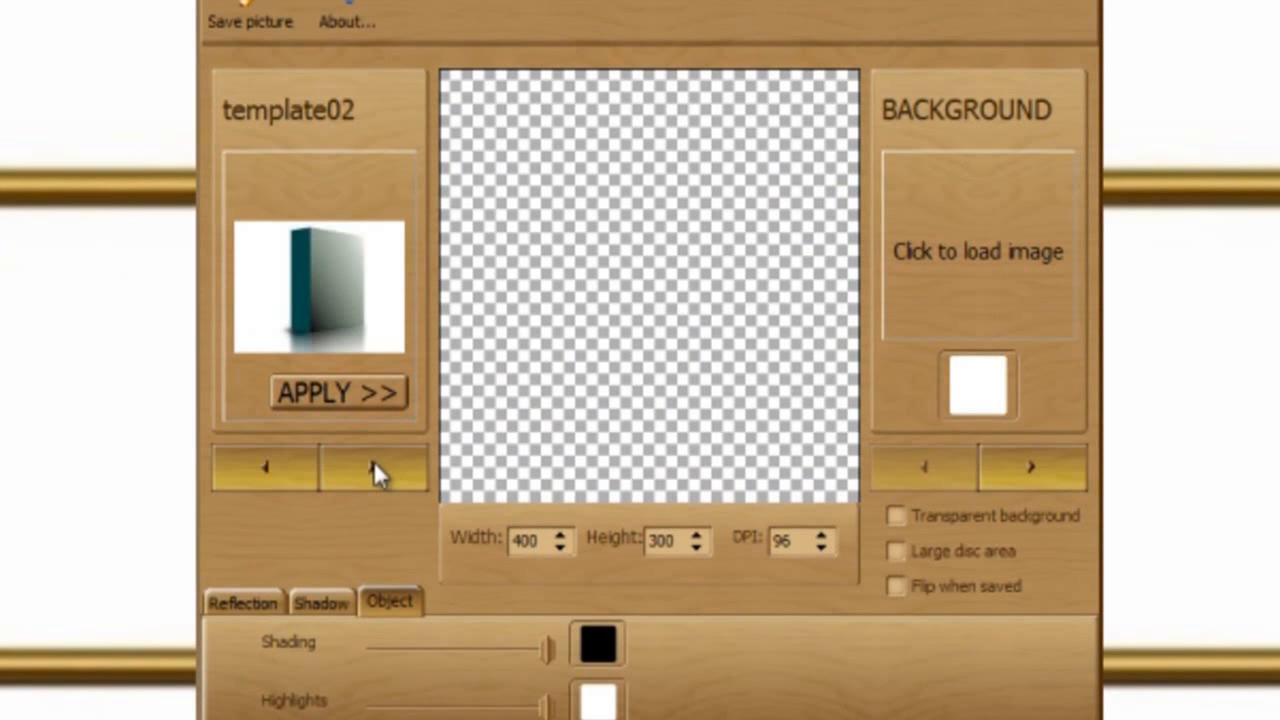
left_click(373, 464)
left_click(373, 464)
left_click(373, 464)
left_click(373, 464)
left_click(373, 464)
left_click(373, 464)
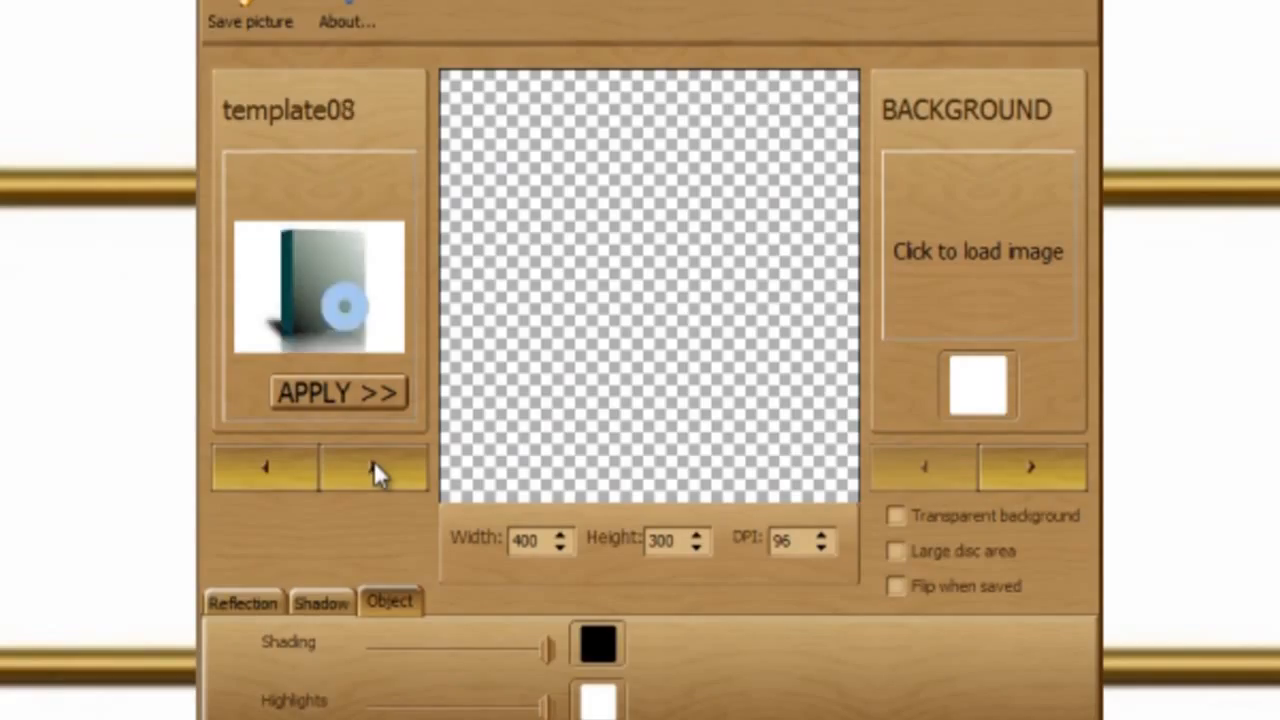
left_click(373, 464)
left_click(373, 464)
left_click(373, 464)
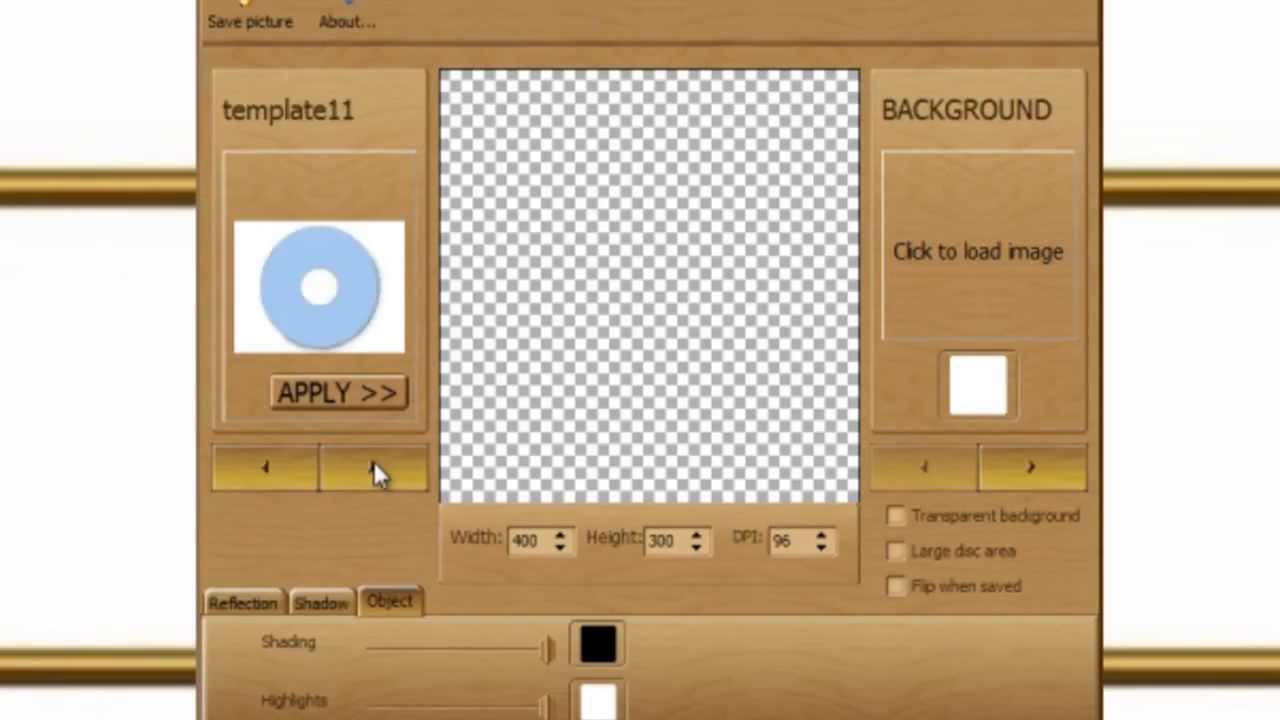
left_click(373, 464)
left_click(373, 464)
left_click(373, 466)
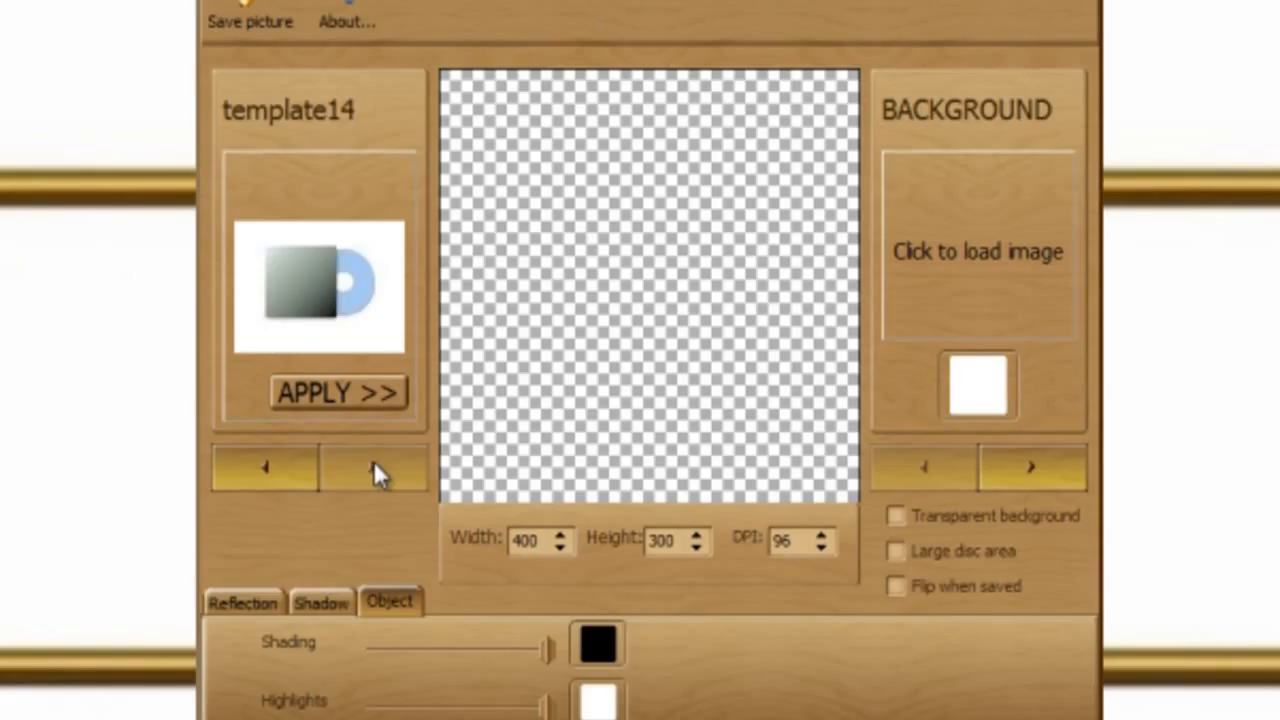
Go back to template04, the box with side and top panels, and switch the image slot from BACKGROUND to FRONT
left_click(260, 472)
left_click(260, 472)
left_click(260, 472)
left_click(258, 466)
left_click(258, 466)
left_click(258, 466)
left_click(258, 465)
left_click(258, 465)
left_click(258, 472)
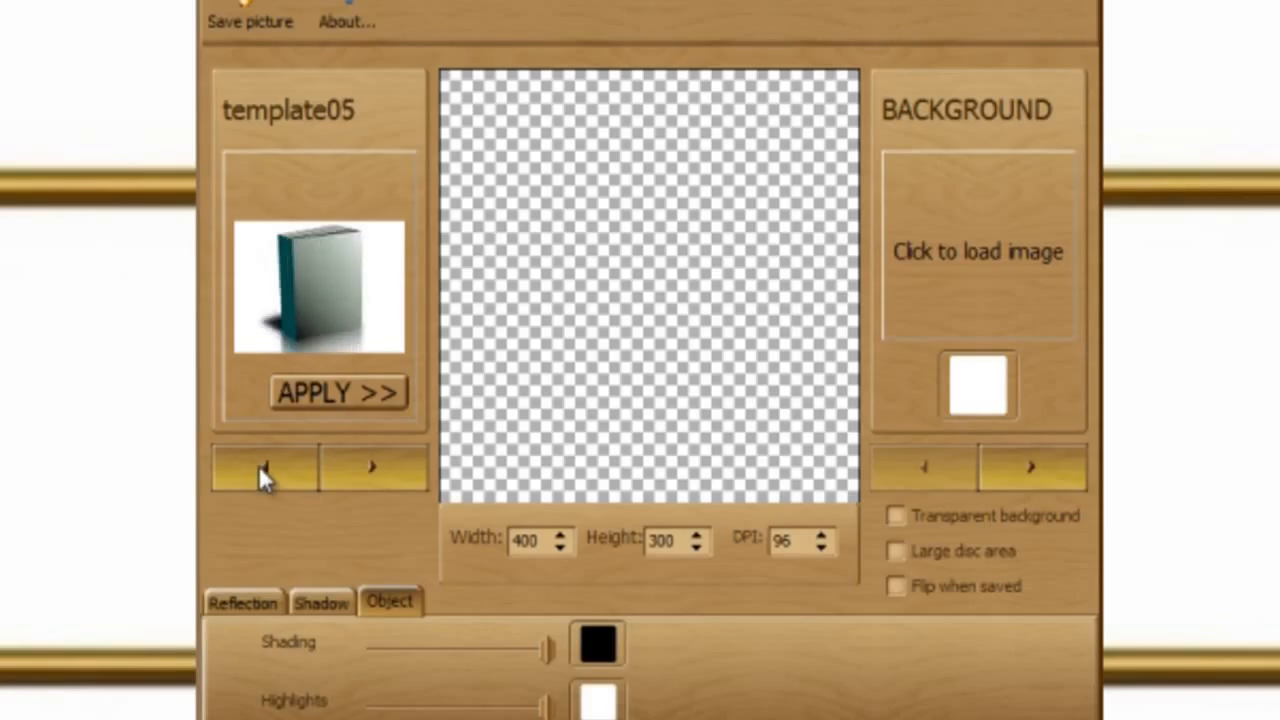
left_click(258, 466)
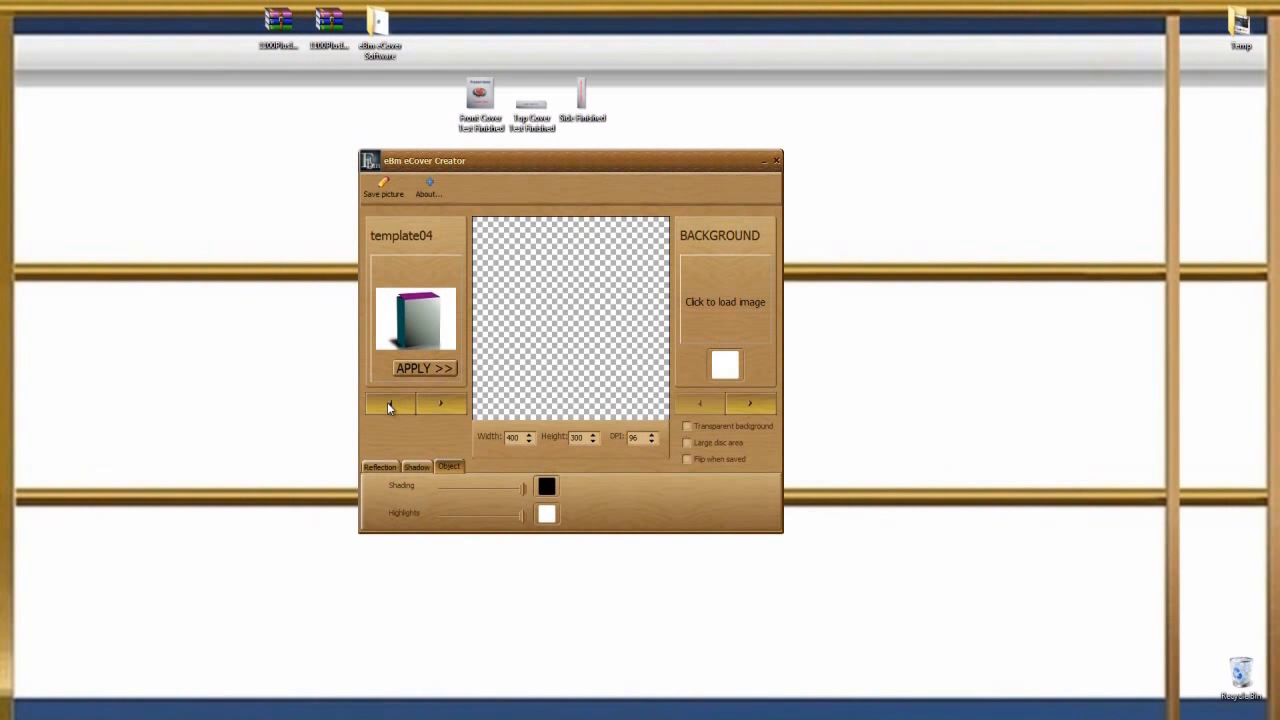
left_click(750, 405)
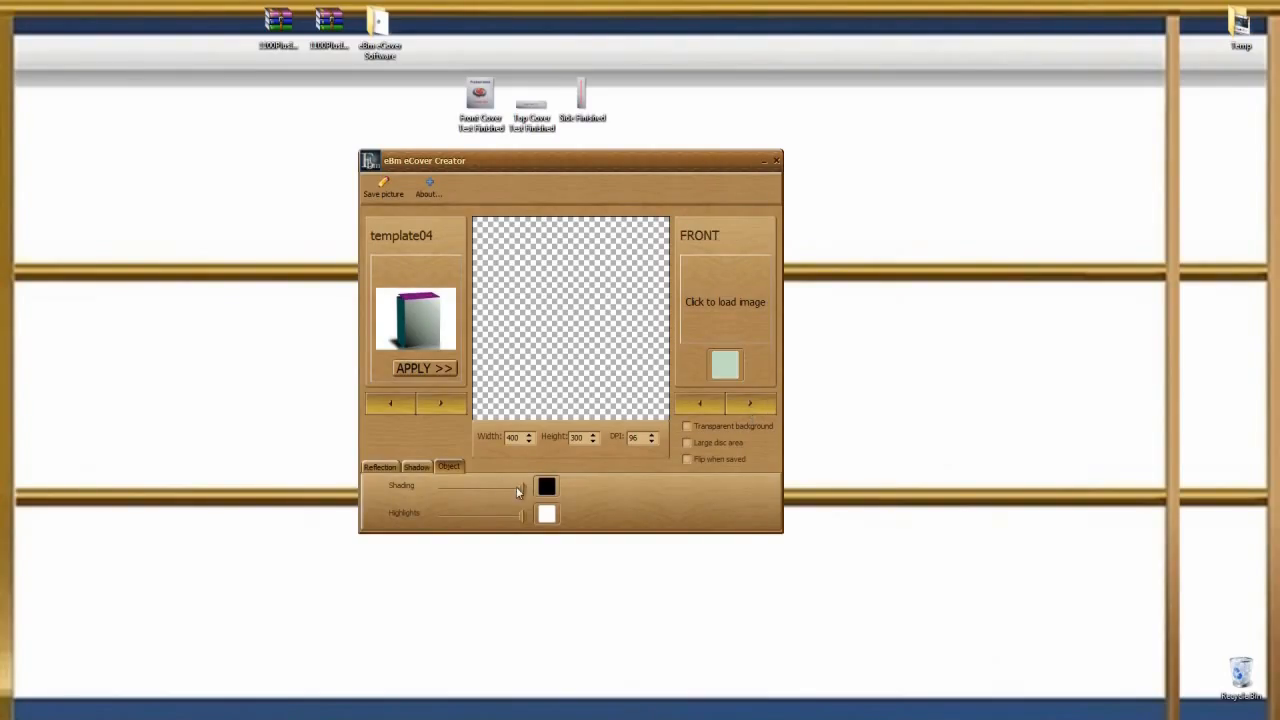
Reduce the object's shading and highlights to the minimum and apply template04 to the preview
left_click_drag(522, 488, 390, 482)
left_click_drag(522, 516, 402, 516)
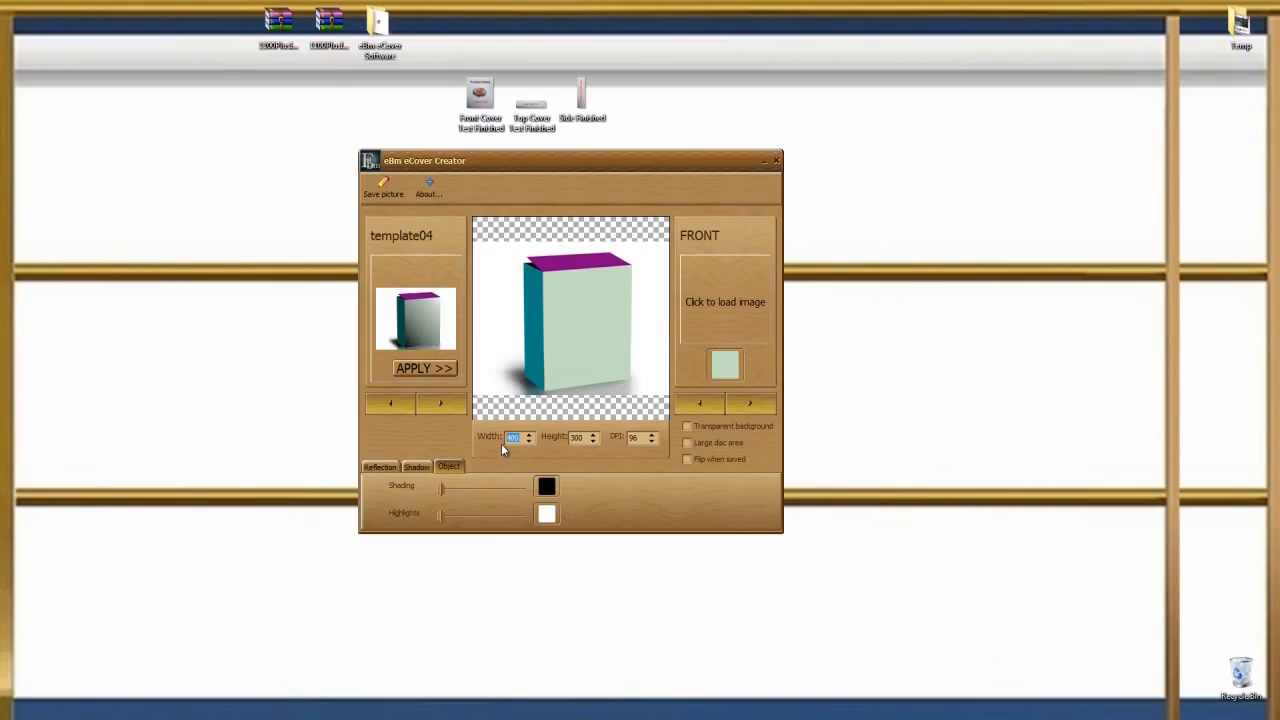
Set the cover output to 600 wide by 600 high at 300 DPI with a transparent background
type("600")
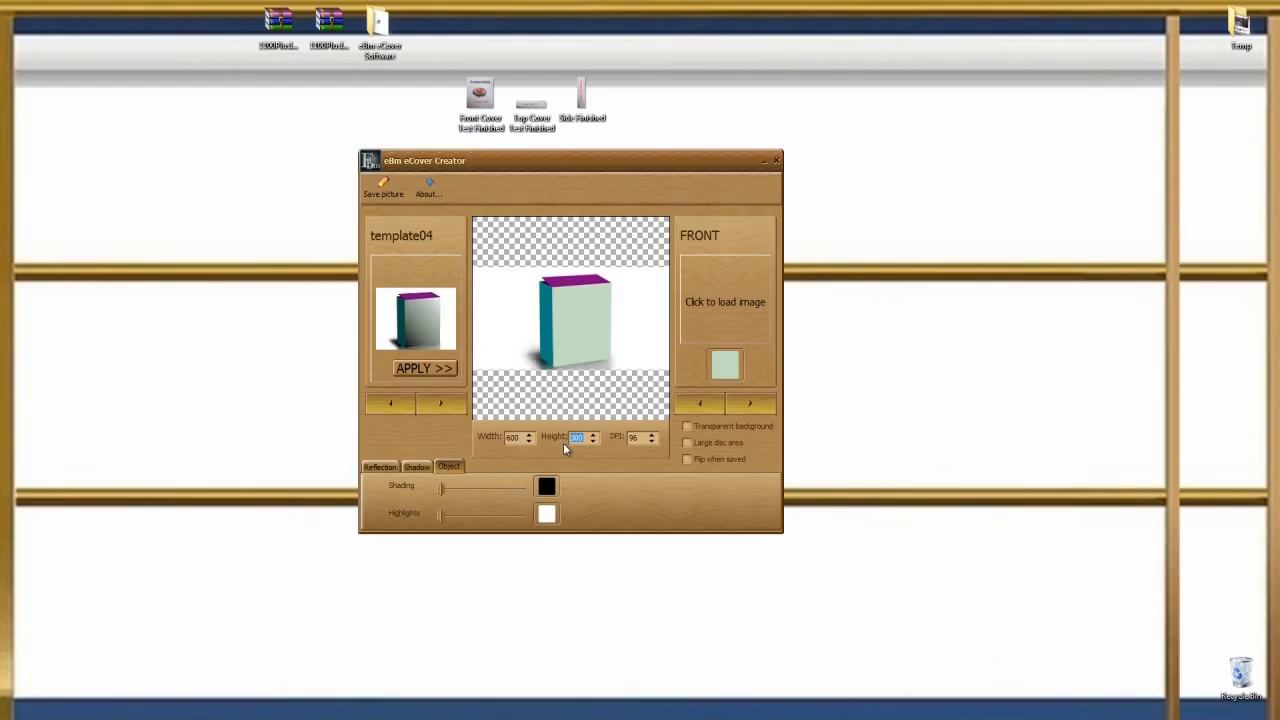
type("600")
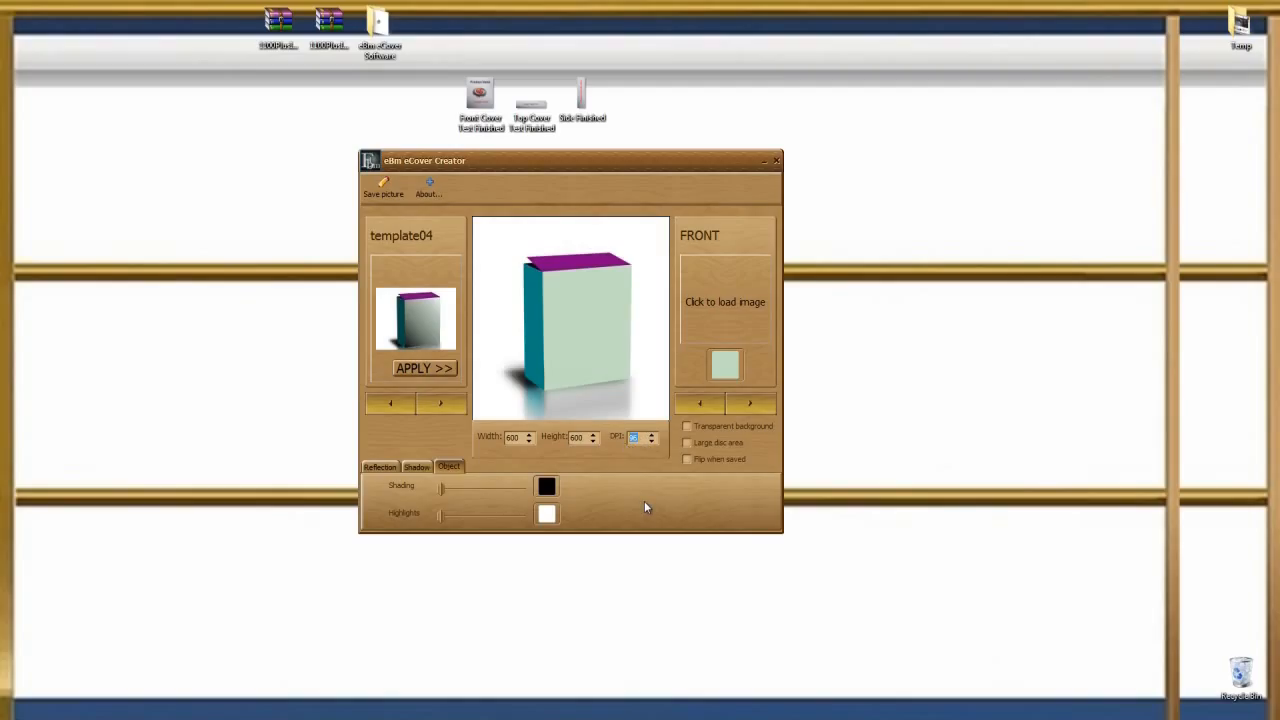
type("300")
left_click(688, 427)
Load the desktop image "Front Cover Test Finished" onto the FRONT of the box
left_click(727, 305)
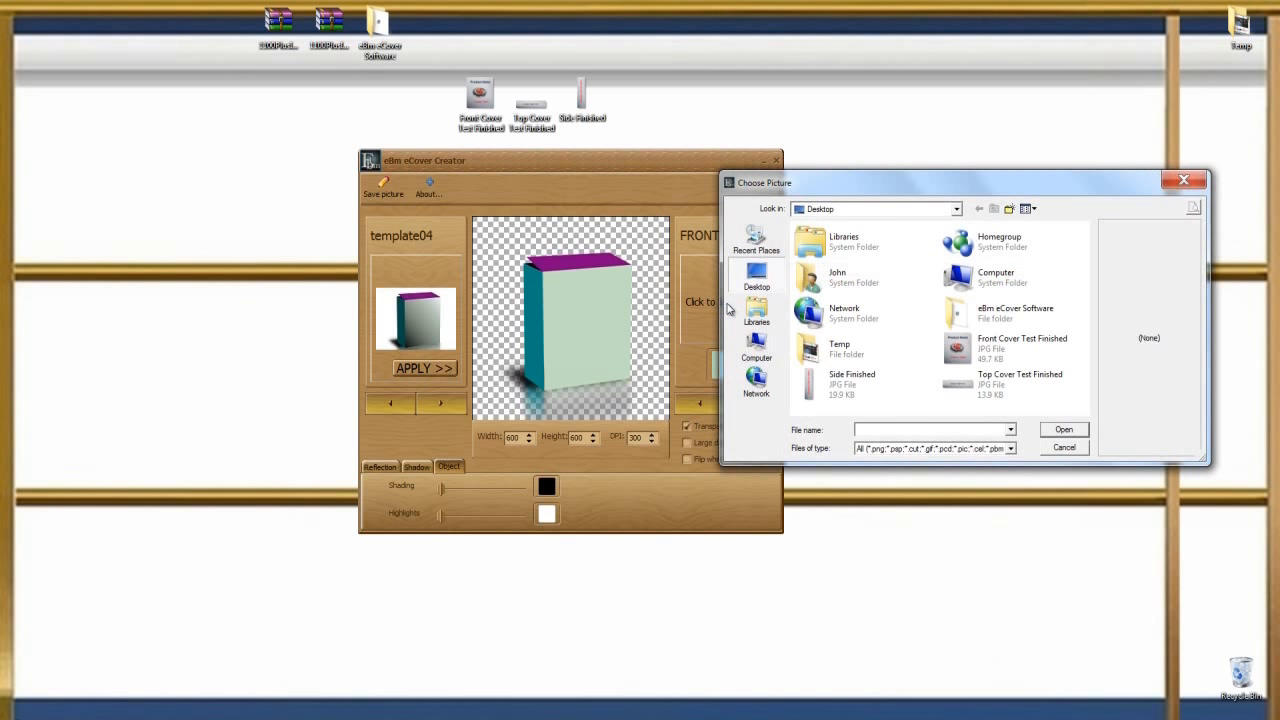
left_click(952, 348)
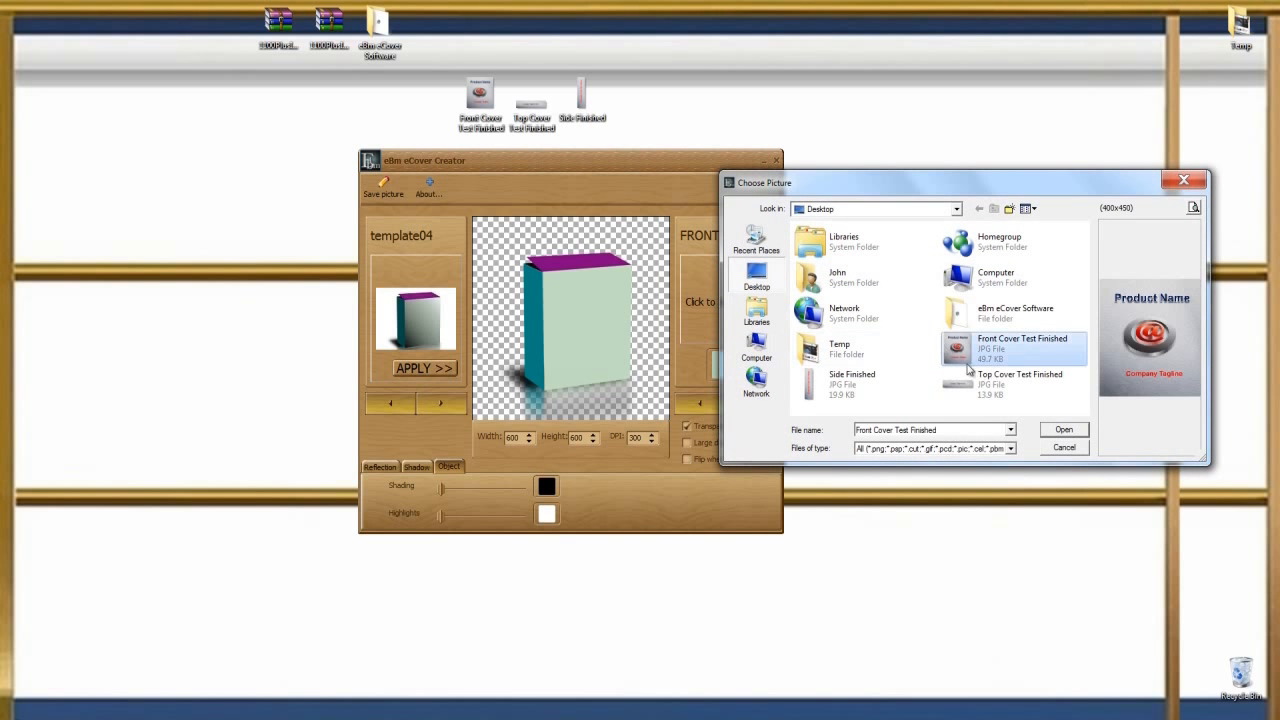
left_click(1060, 429)
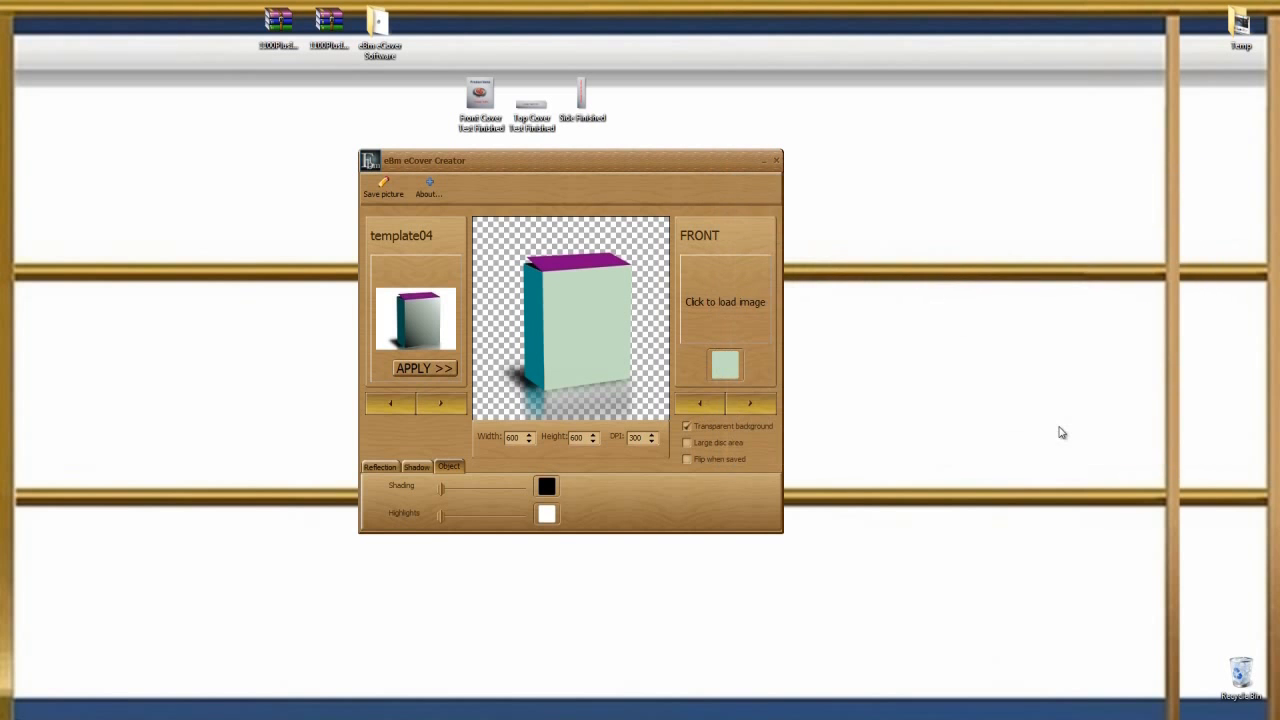
Switch to the SIDE image slot and load the desktop image "Side Finished" onto it
left_click(744, 406)
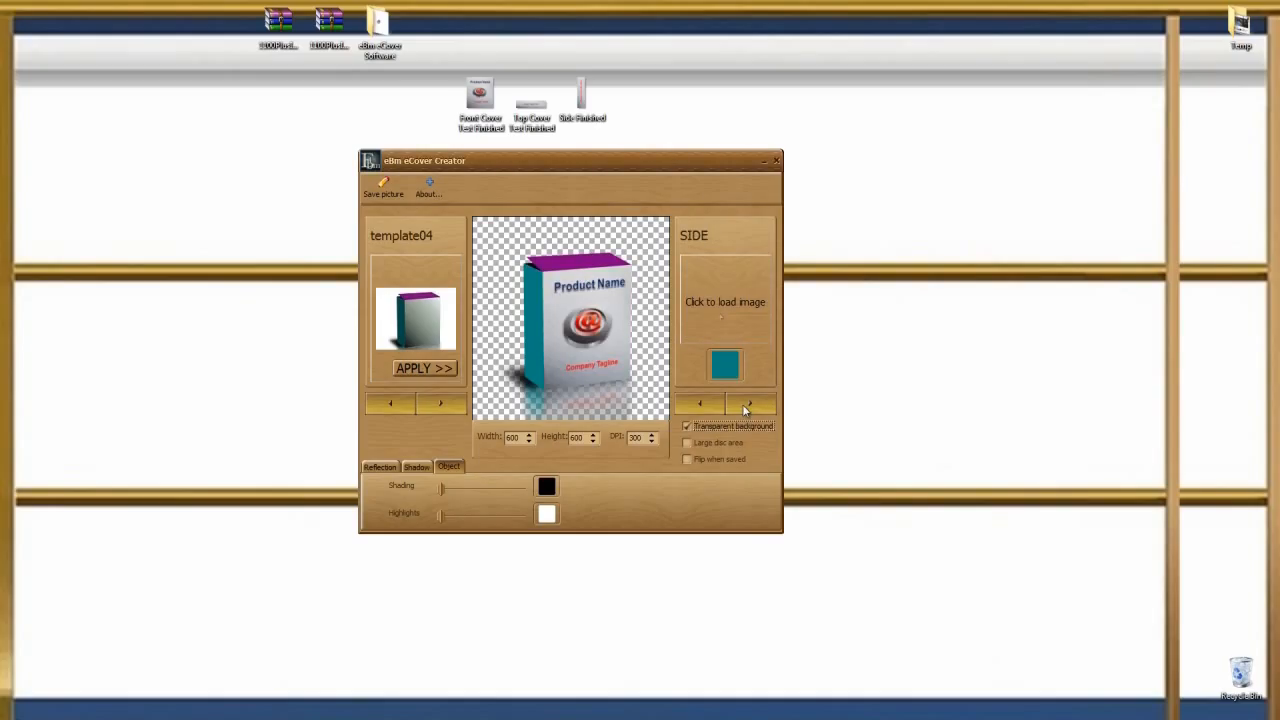
left_click(714, 302)
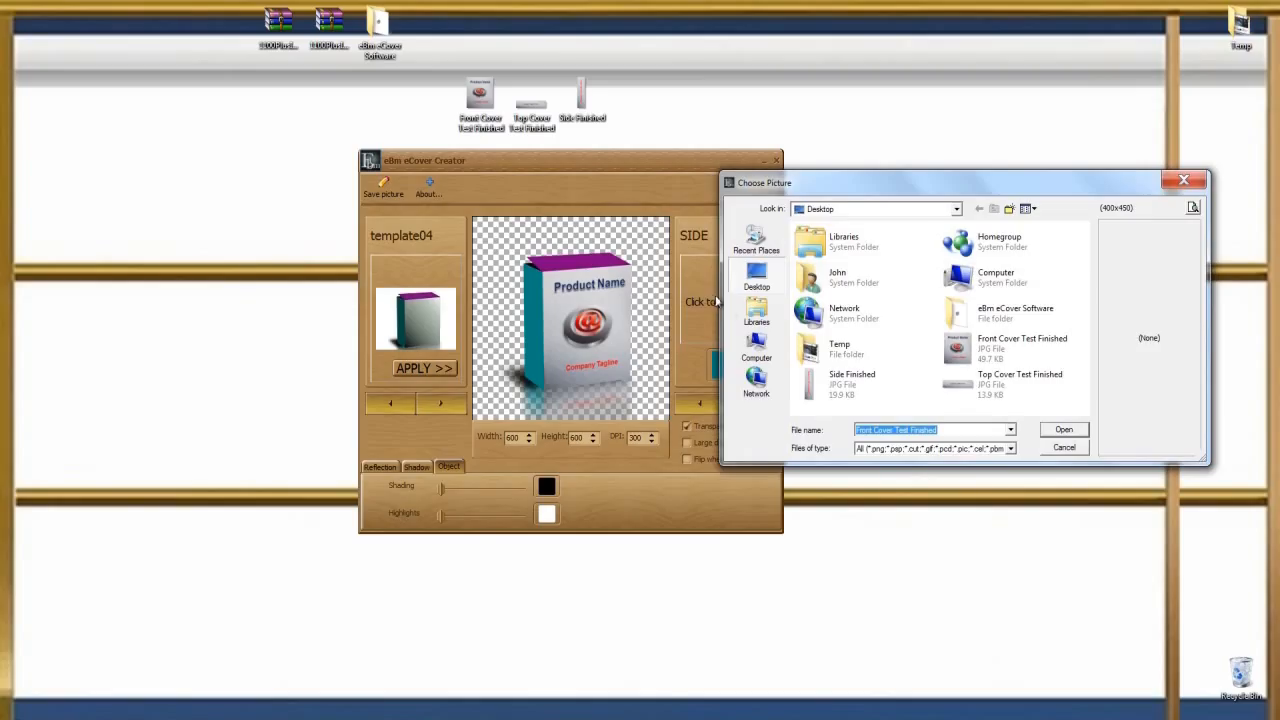
left_click(812, 379)
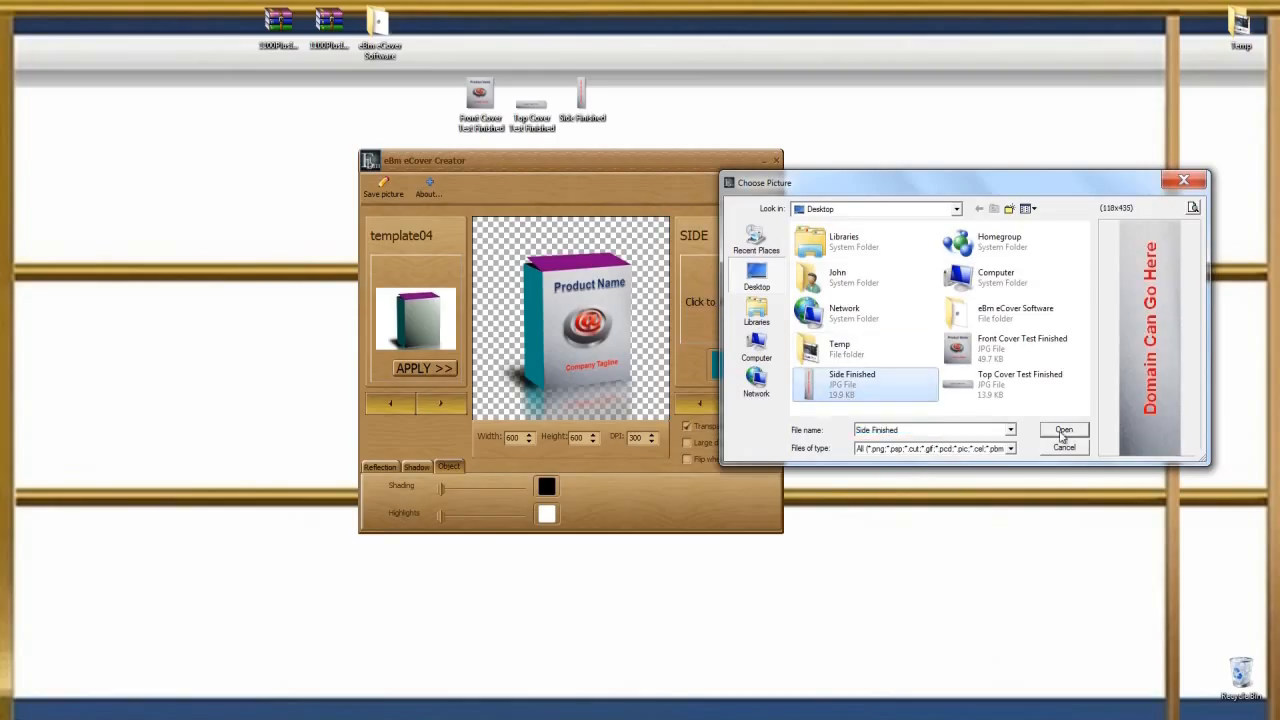
left_click(1062, 432)
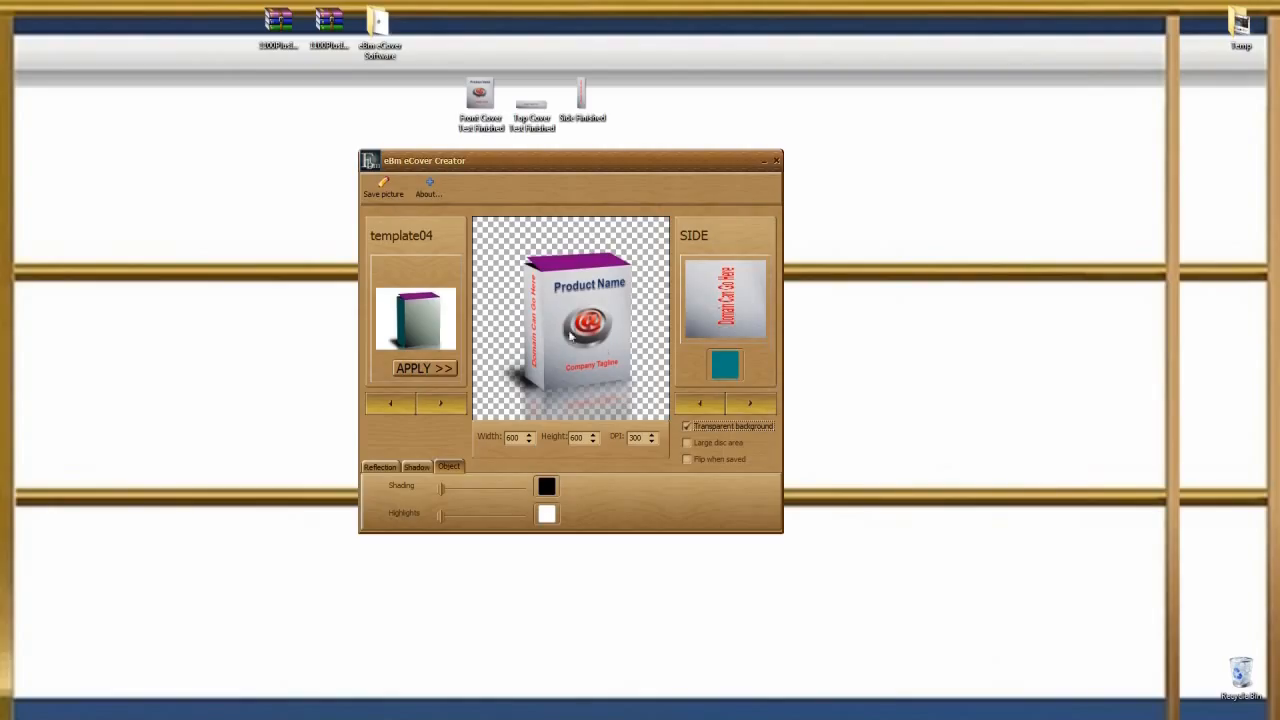
Switch to the TOP image slot and load the desktop image "Top Cover Test Finished" onto it
left_click(748, 402)
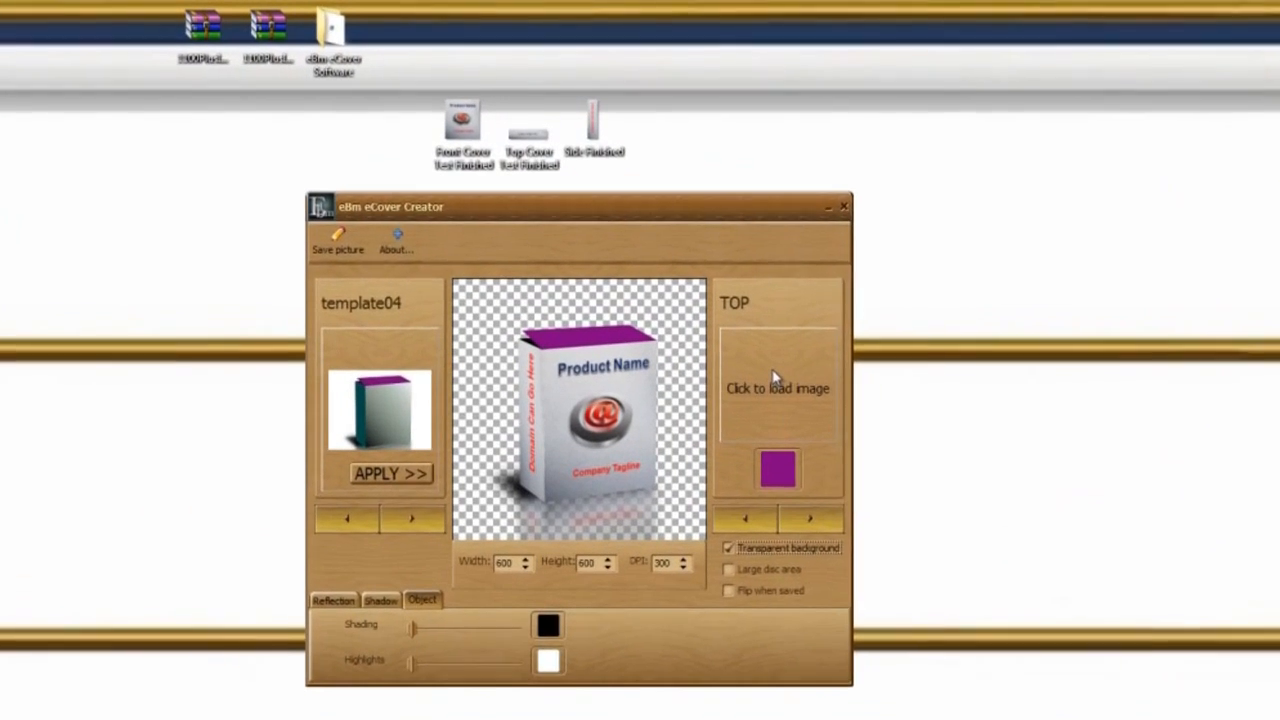
left_click(775, 377)
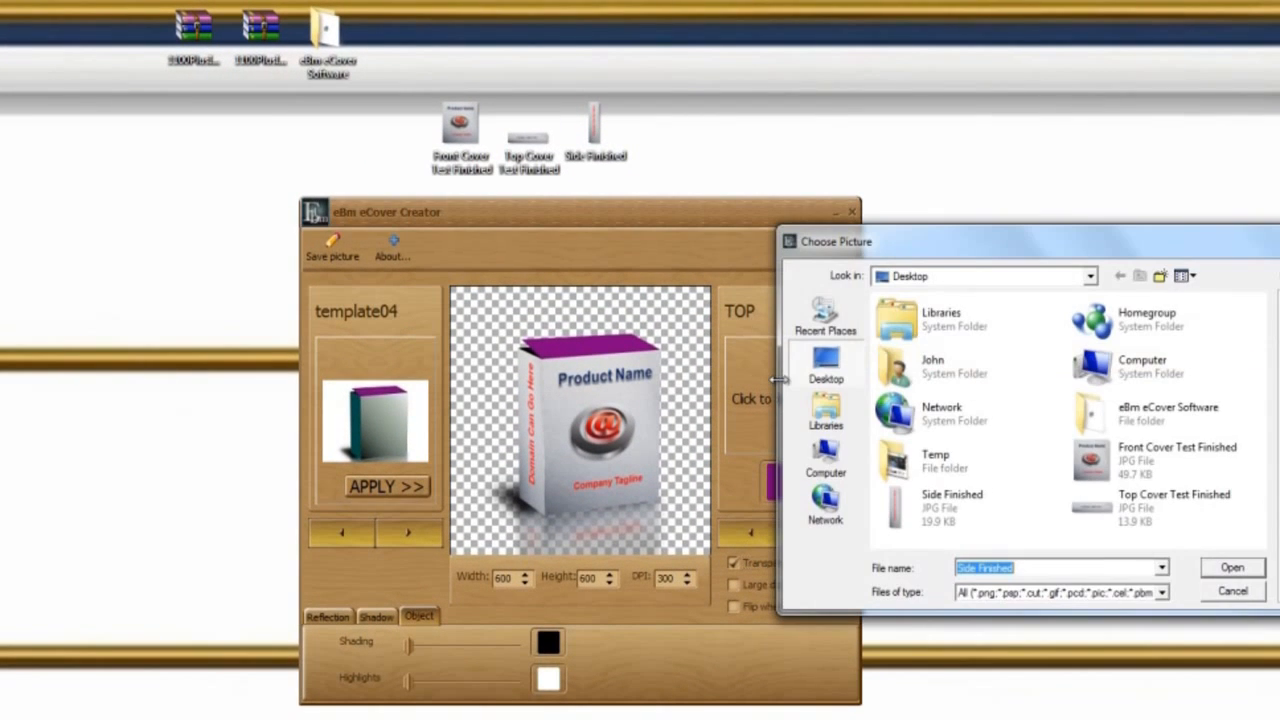
left_click(1160, 500)
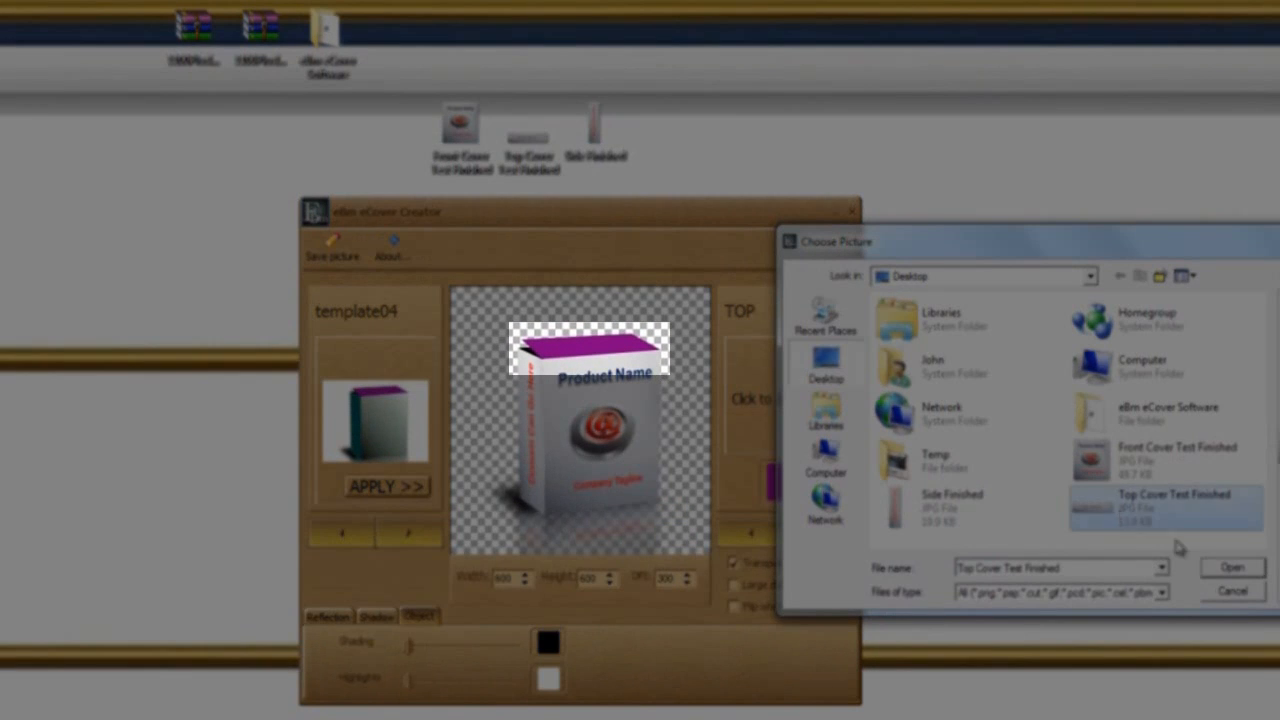
left_click(1230, 568)
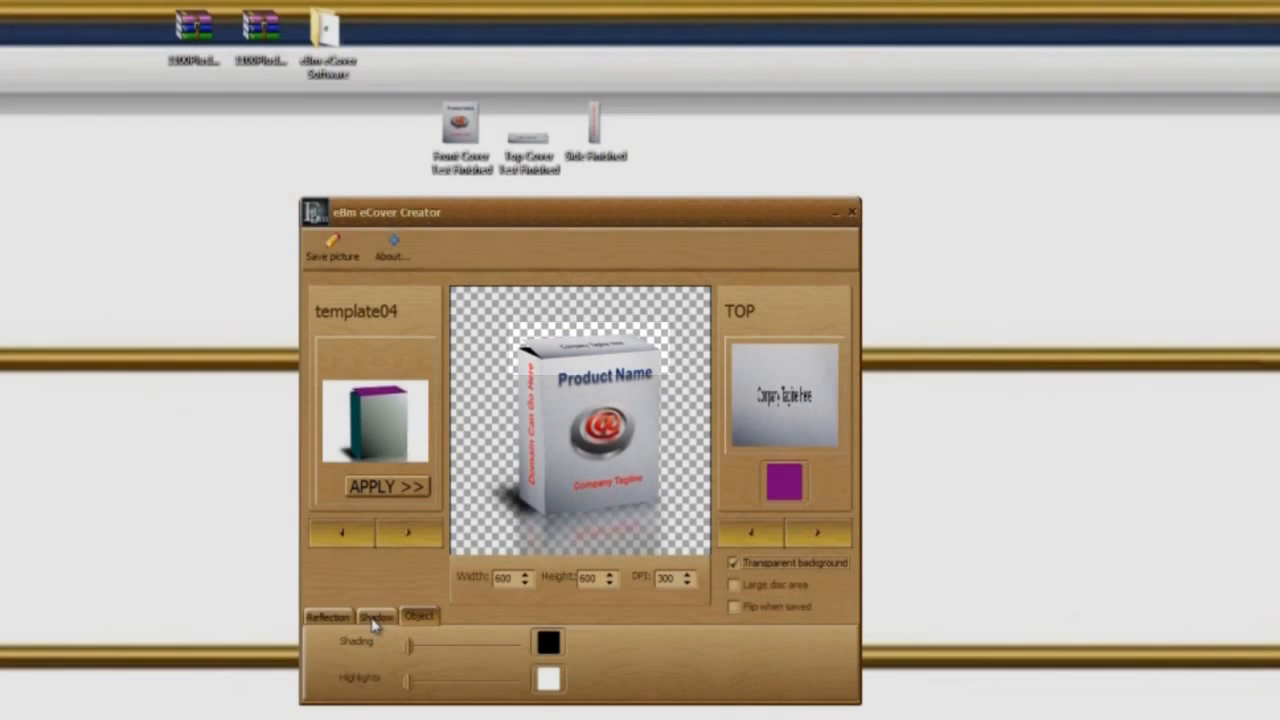
Lower the density and the blur of the box's shadow
left_click(376, 618)
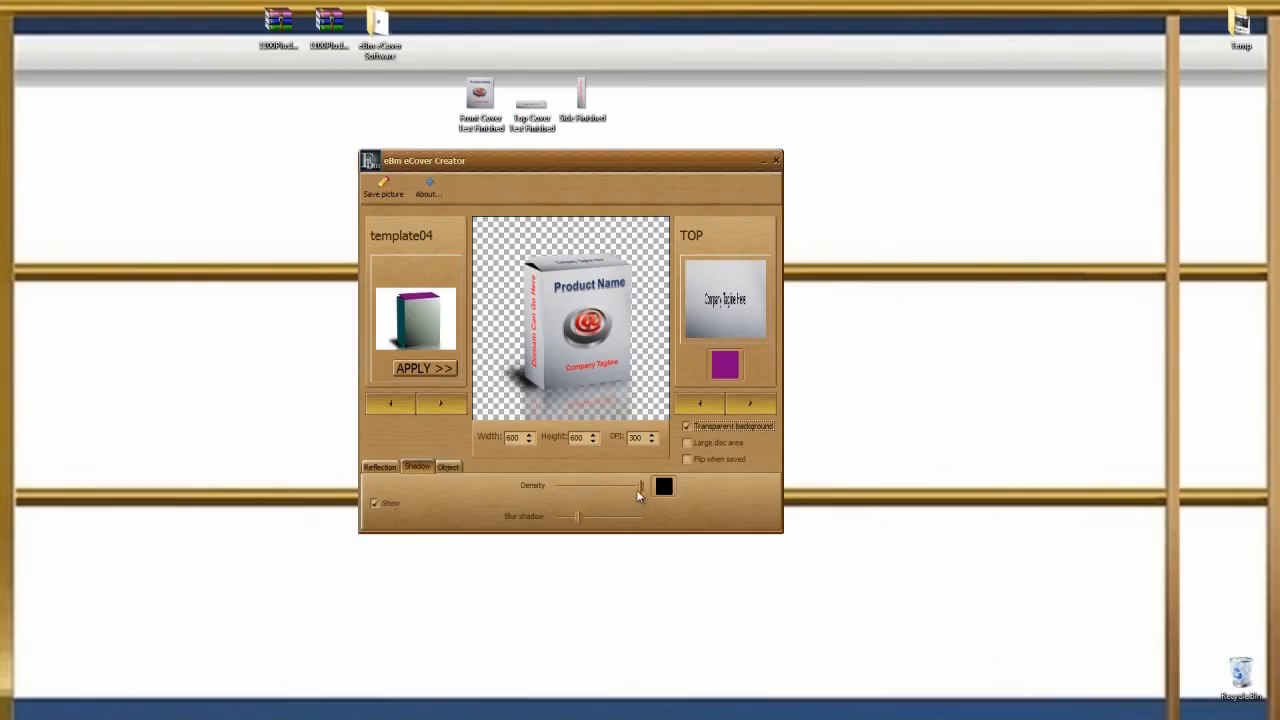
left_click_drag(639, 489, 587, 492)
left_click_drag(586, 517, 568, 517)
Slightly reduce the opacity and the length of the box's reflection
left_click(381, 469)
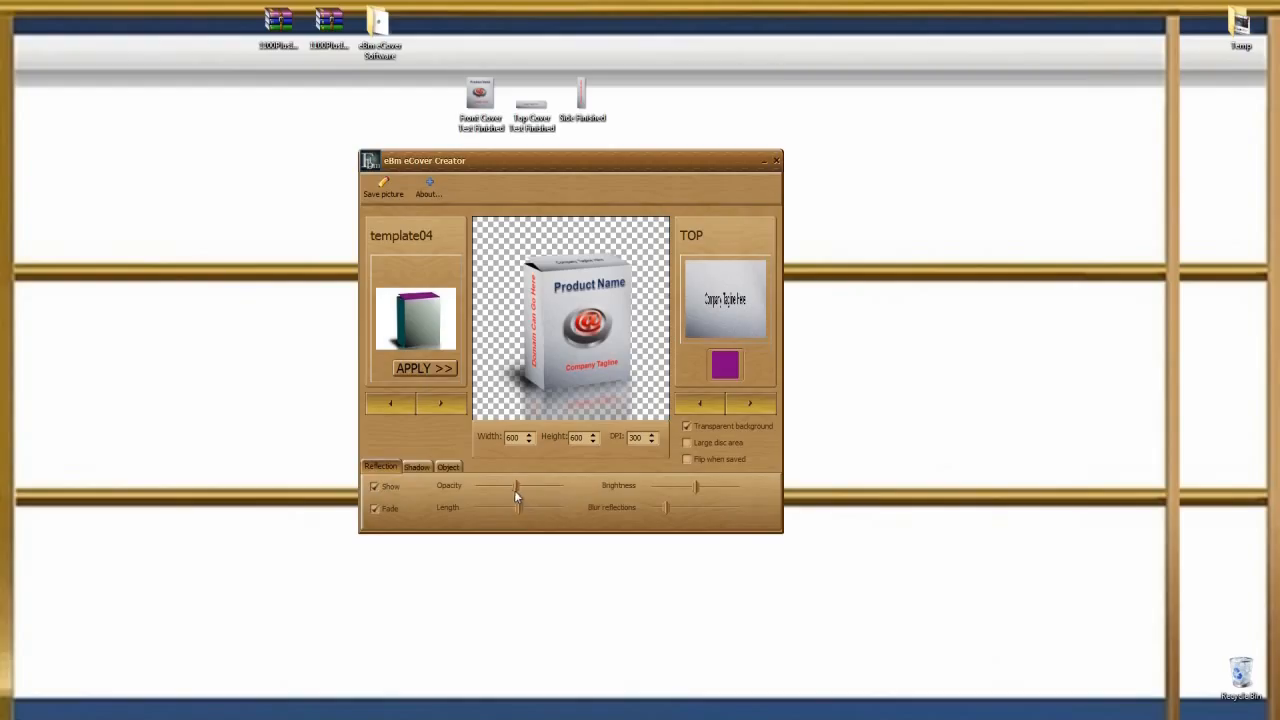
left_click(513, 490)
left_click_drag(519, 506, 516, 507)
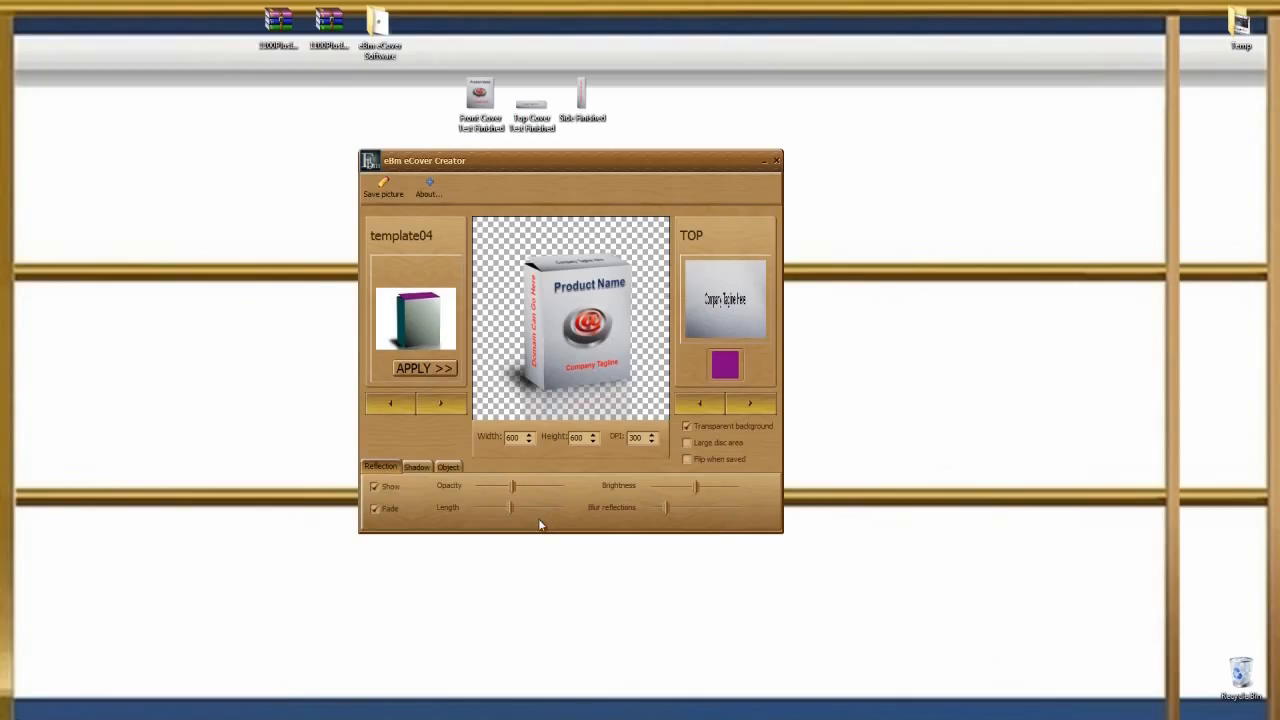
Save the finished cover picture to the desktop as "My Test eCover" in PNG format
left_click(381, 190)
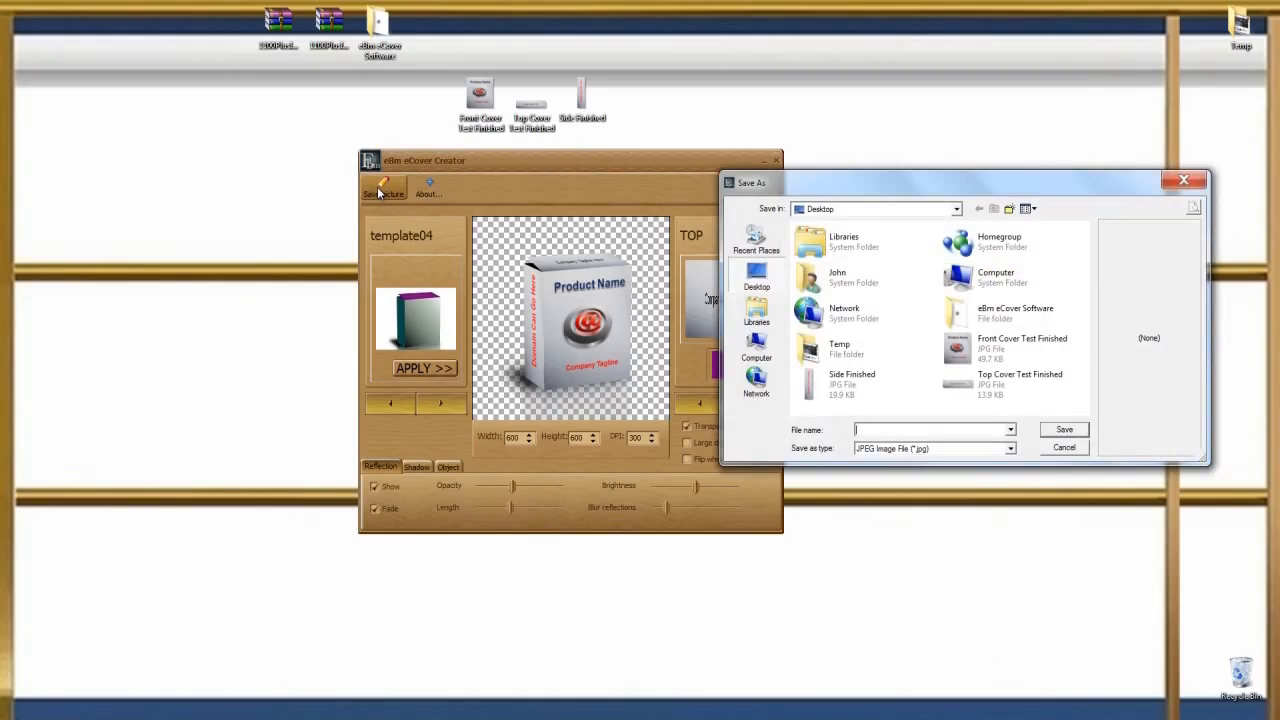
type("My Test eCover")
left_click(1011, 449)
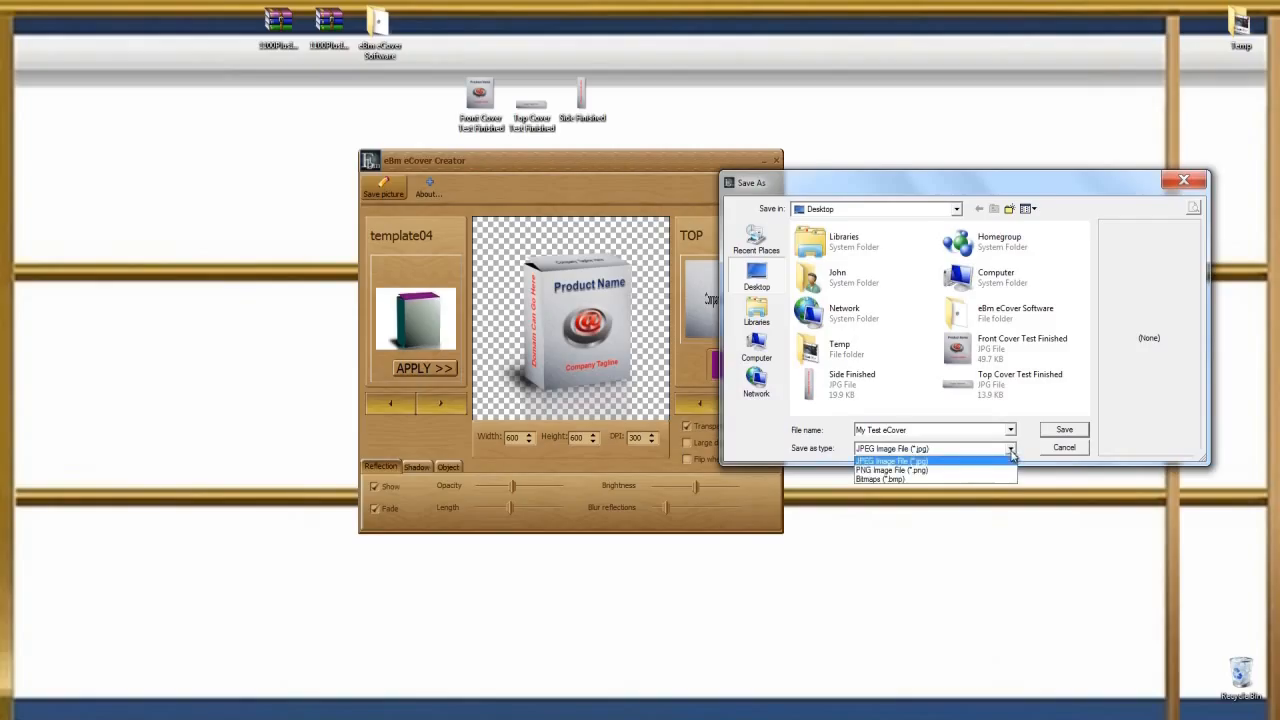
left_click(962, 470)
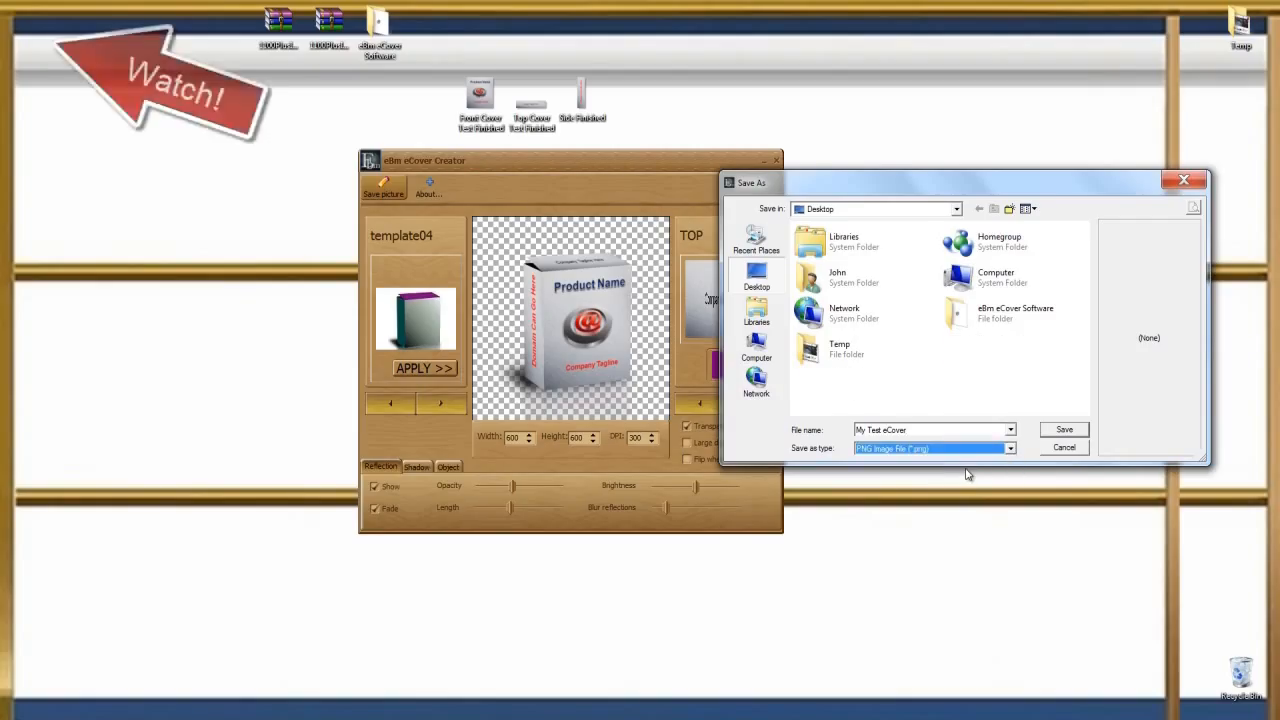
left_click(1059, 429)
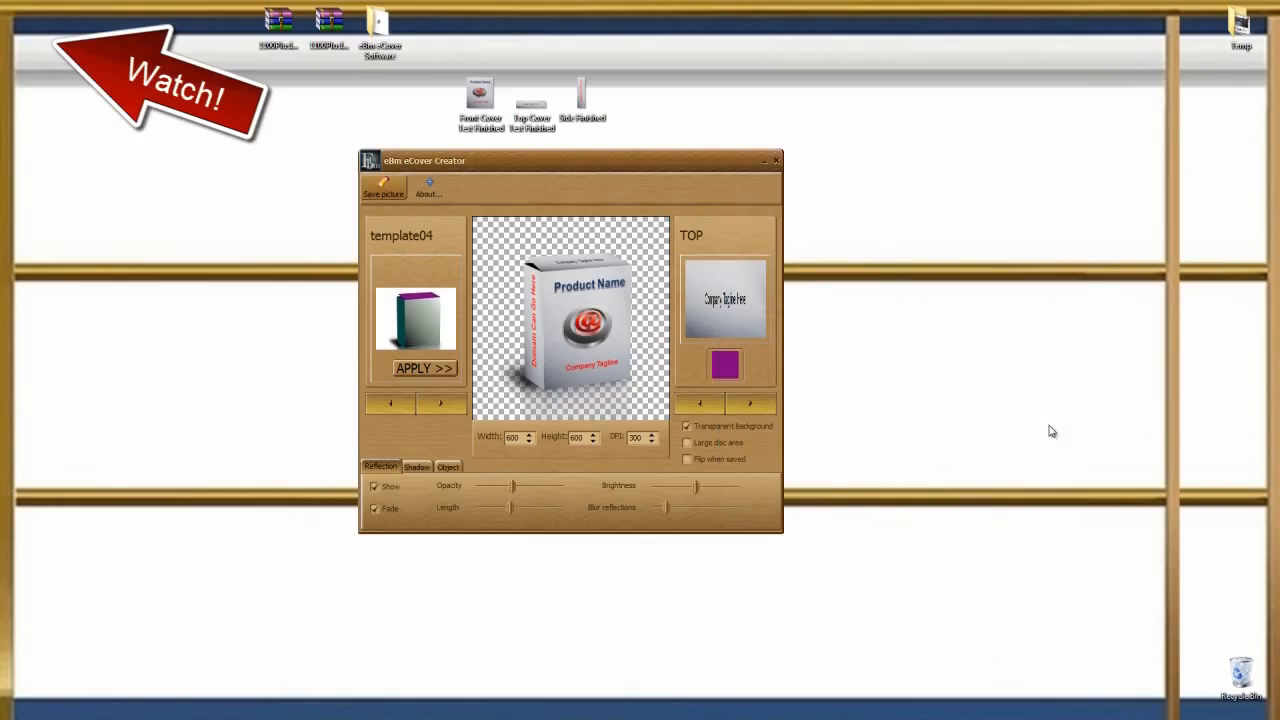